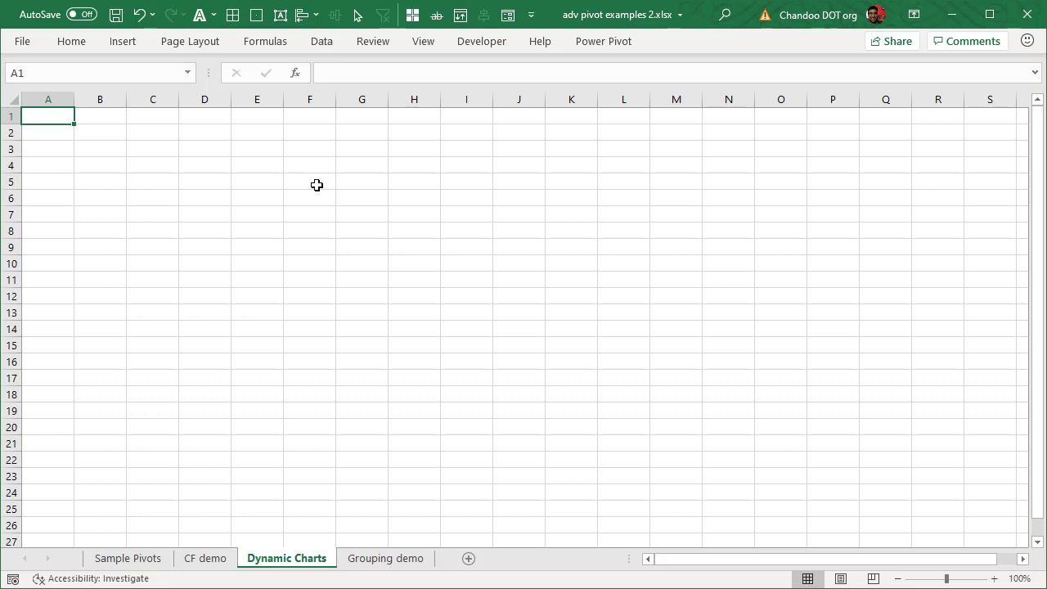
# Step: Insert an empty Data Model pivot table at 'Dynamic Charts'!$A$1
pyautogui.click(122, 40)
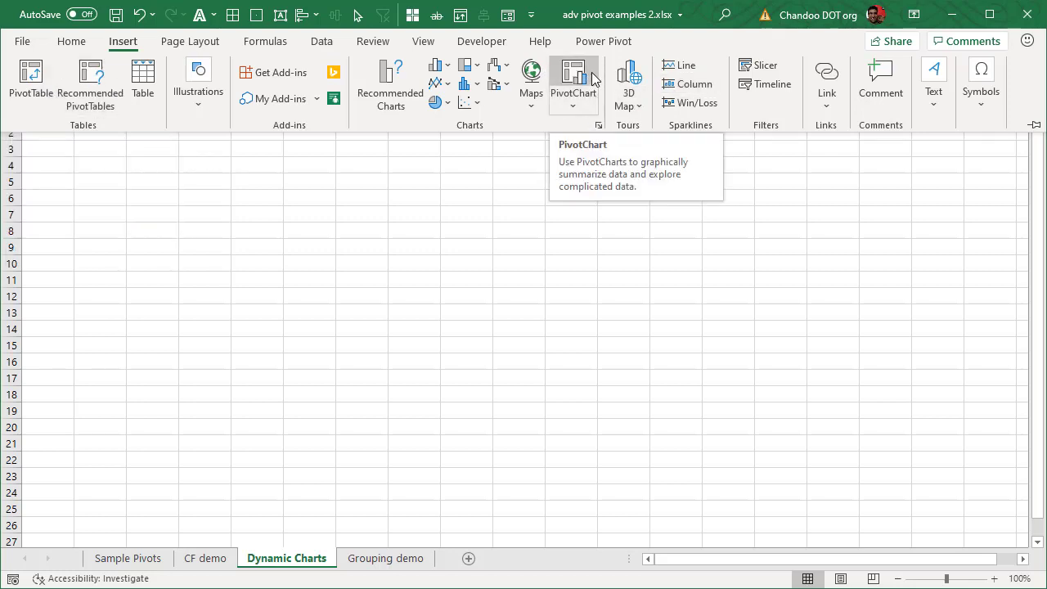
pyautogui.click(31, 78)
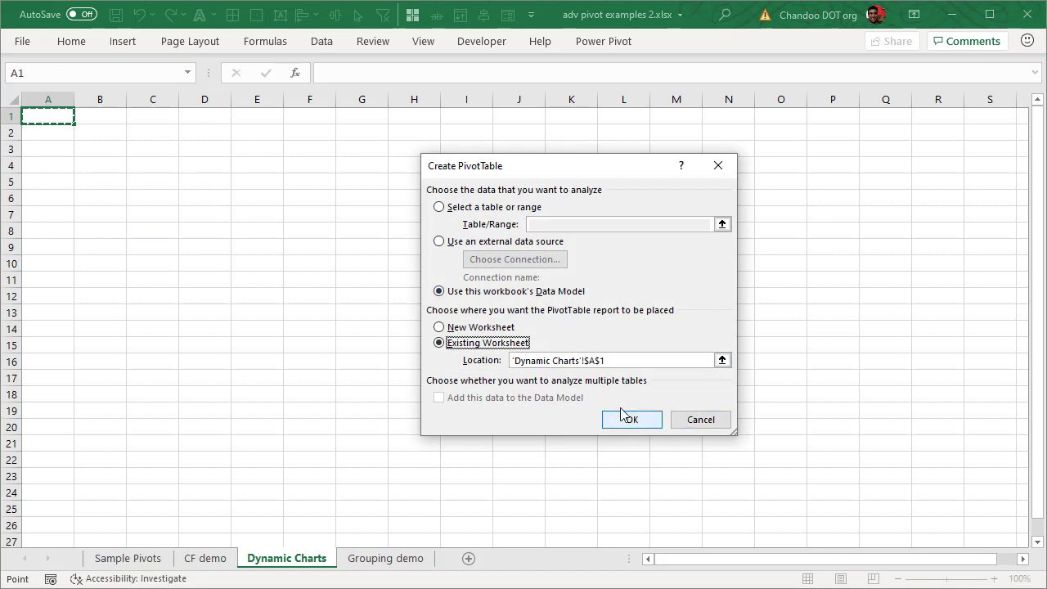
pyautogui.click(619, 360)
pyautogui.click(627, 421)
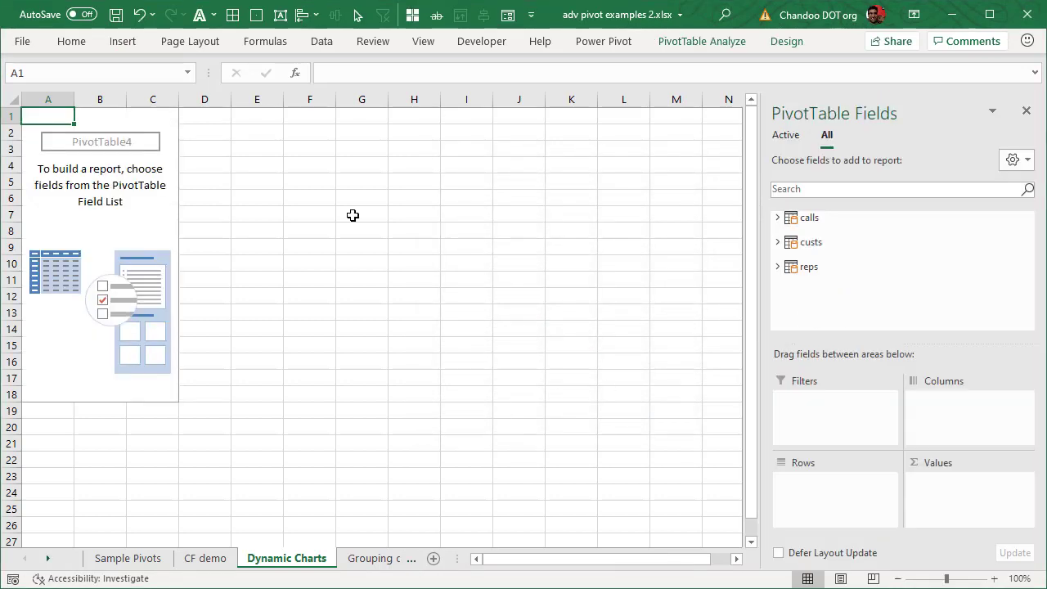
# Step: Put custs Education in the pivot rows and Age Grouping in the columns
pyautogui.click(777, 242)
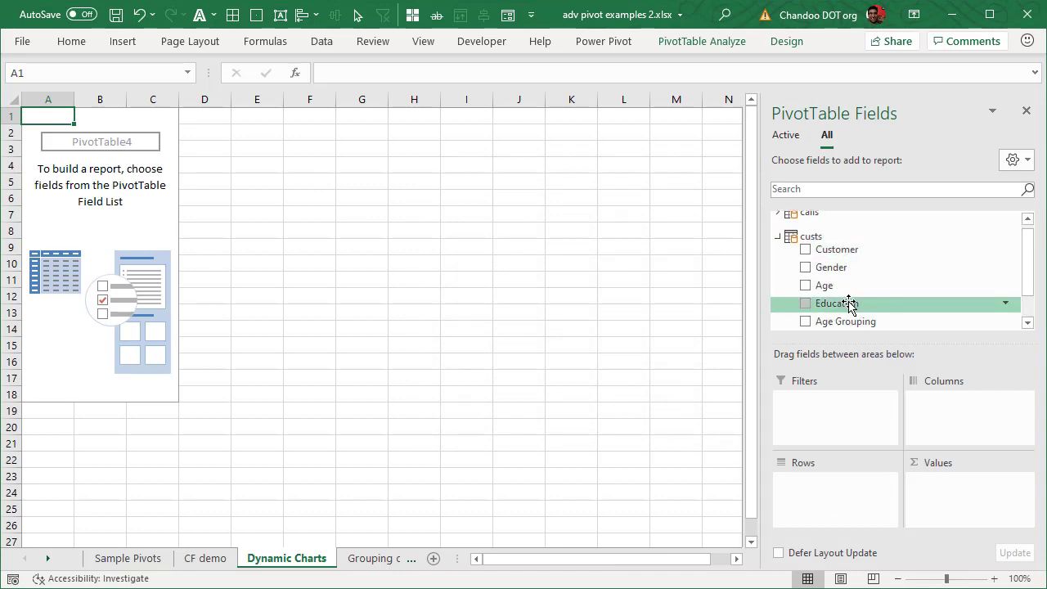
pyautogui.moveTo(850, 305); pyautogui.dragTo(829, 507)
pyautogui.moveTo(834, 323); pyautogui.dragTo(942, 433)
pyautogui.click(777, 238)
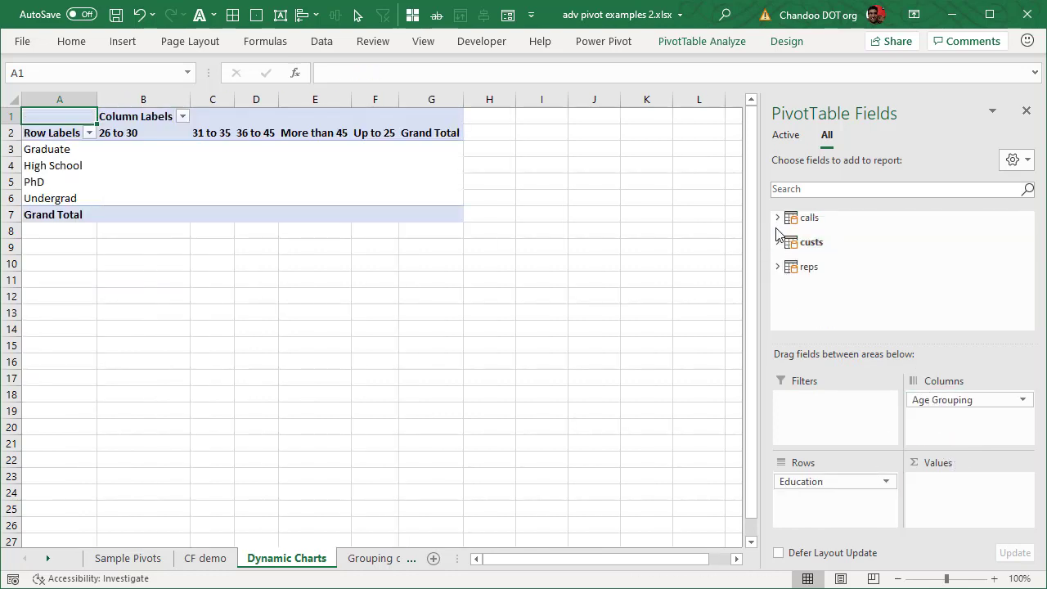
# Step: Add Total Amount from the calls table as the pivot's values
pyautogui.click(776, 218)
pyautogui.scroll(-3, 889, 301)
pyautogui.scroll(-2, 890, 299)
pyautogui.scroll(1, 889, 299)
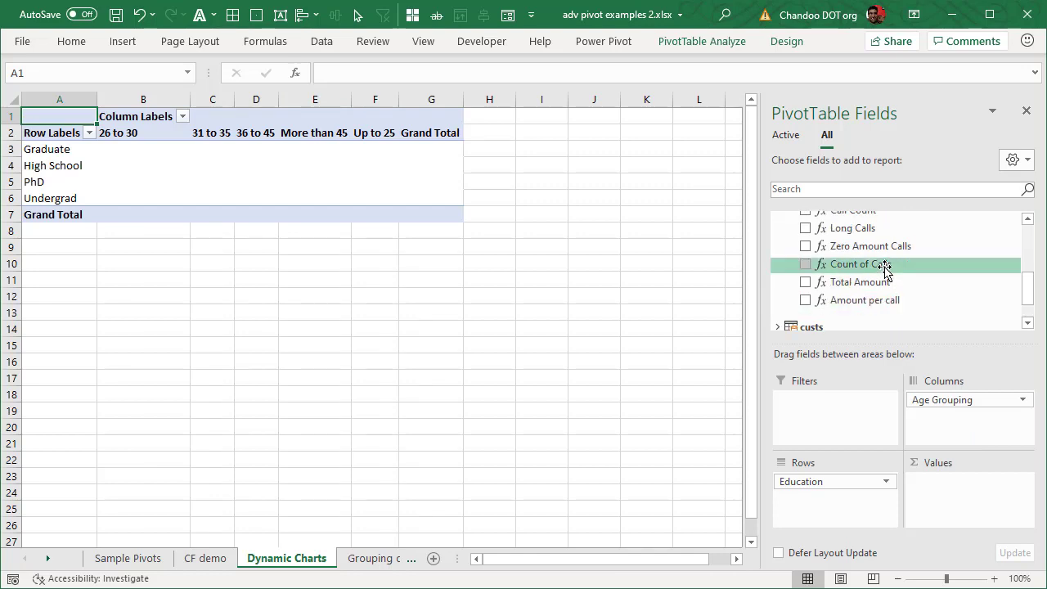
pyautogui.moveTo(890, 281); pyautogui.dragTo(946, 504)
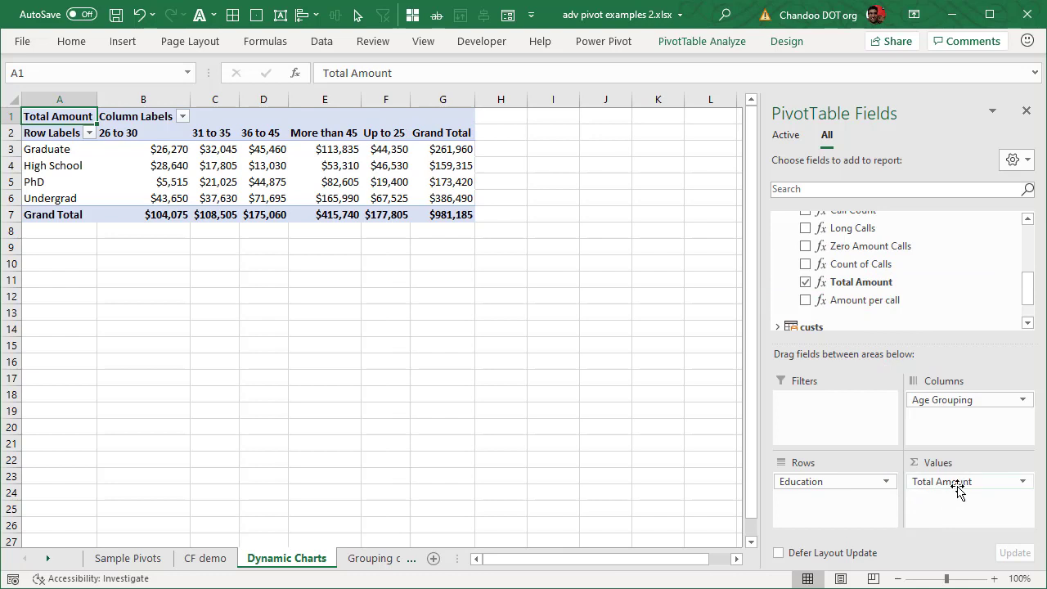
pyautogui.moveTo(881, 268); pyautogui.dragTo(568, 324)
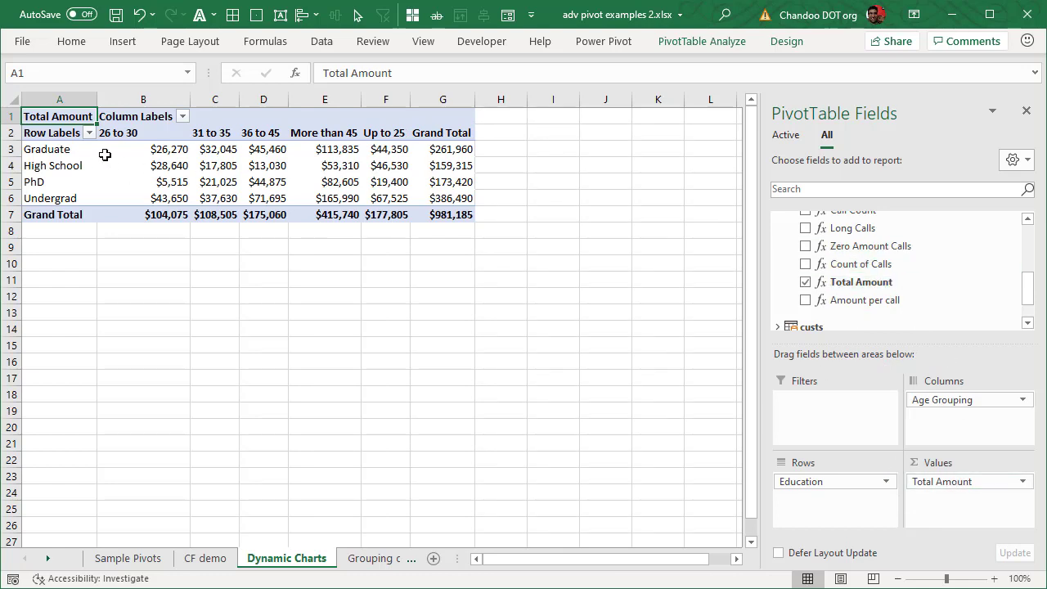
pyautogui.moveTo(176, 175); pyautogui.dragTo(307, 202)
pyautogui.moveTo(219, 160); pyautogui.dragTo(383, 201)
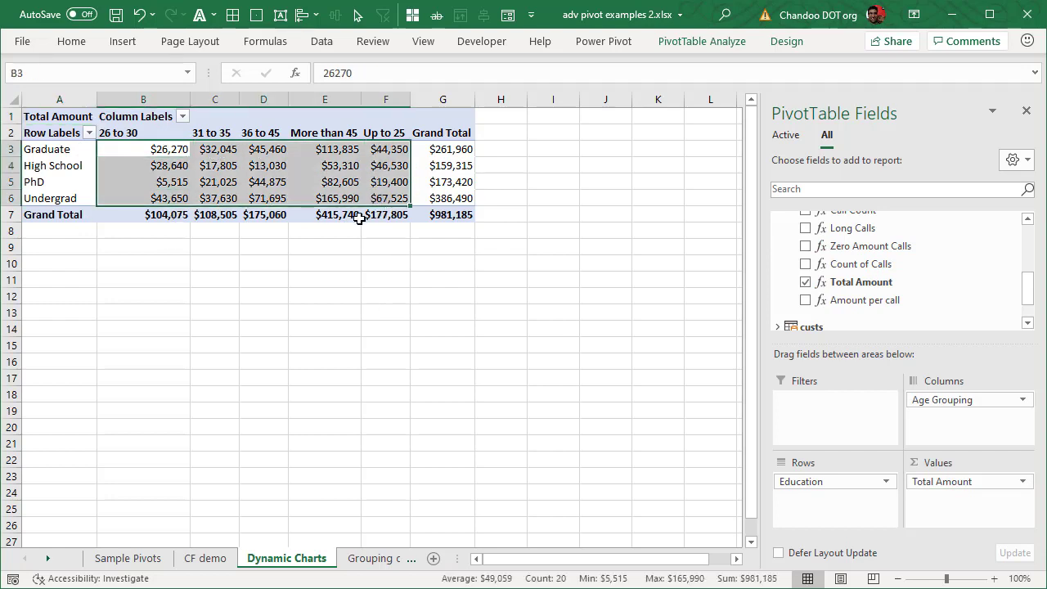
# Step: Select a cell in the Total Amount pivot and return to the Insert ribbon's chart options
pyautogui.click(122, 268)
pyautogui.click(137, 153)
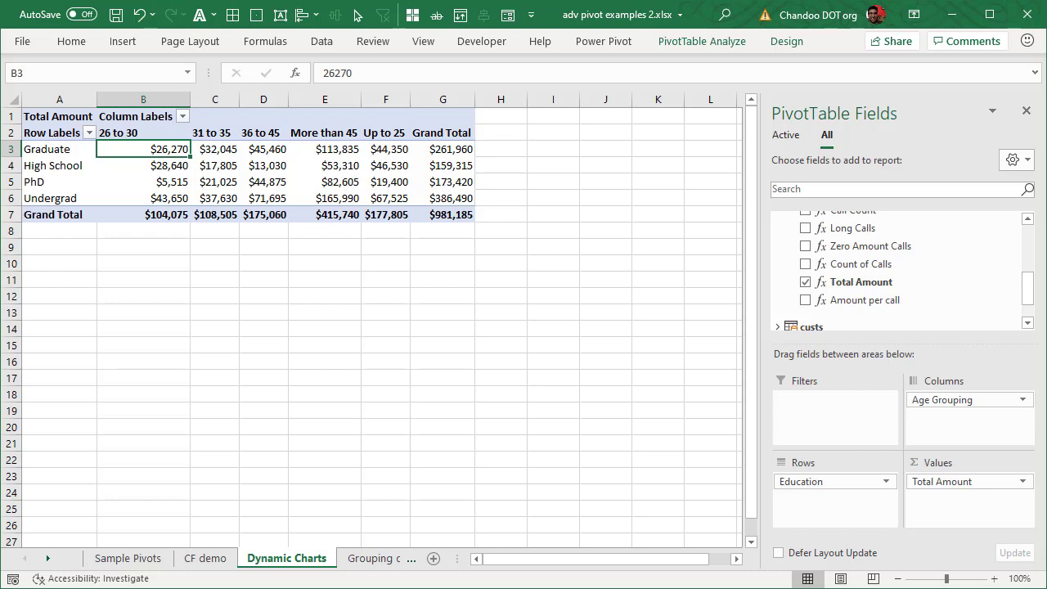
pyautogui.click(123, 41)
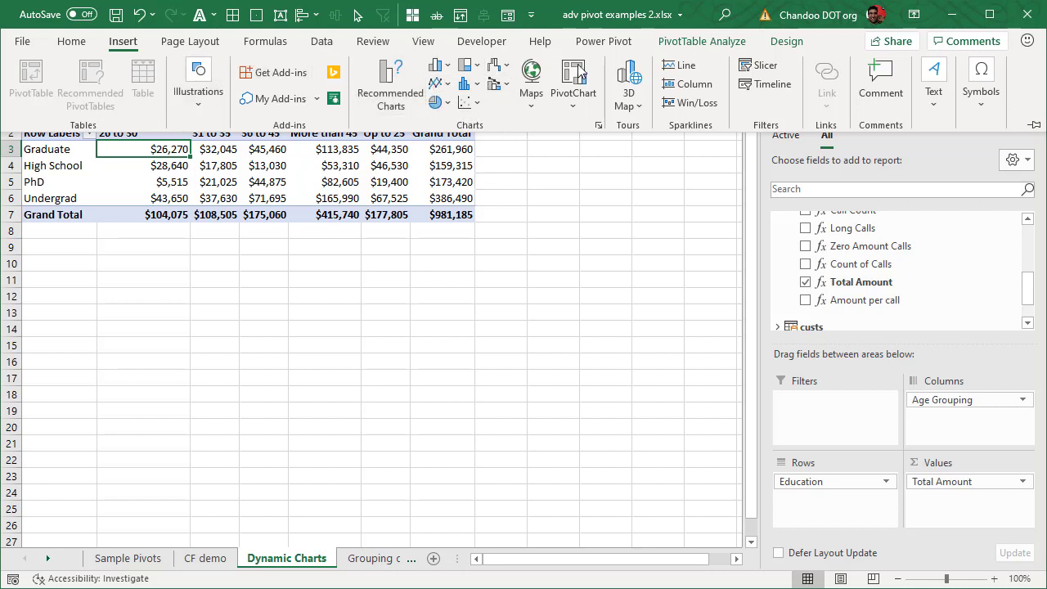
pyautogui.click(700, 43)
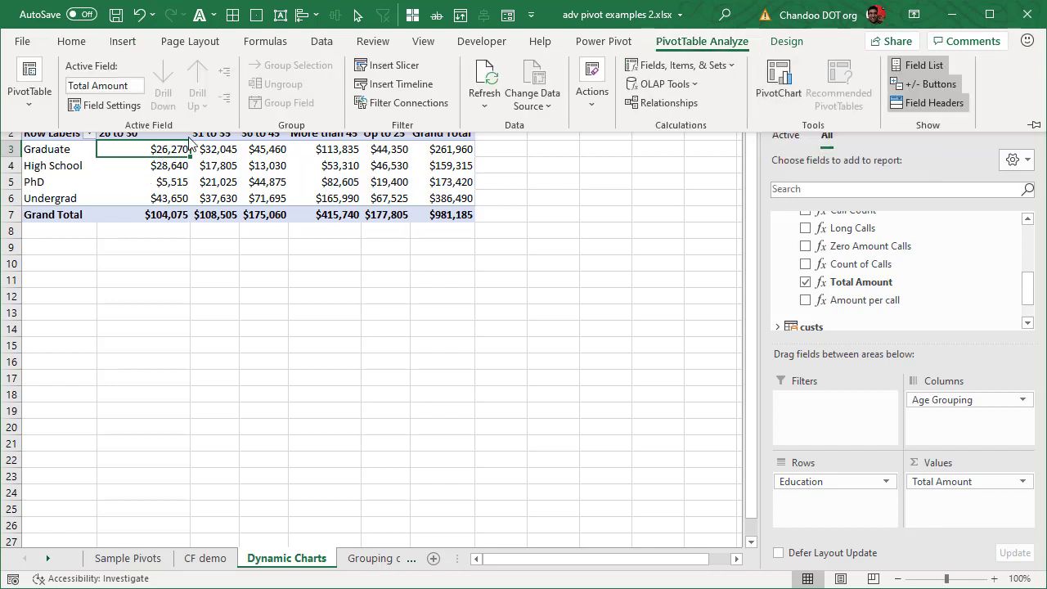
pyautogui.click(124, 44)
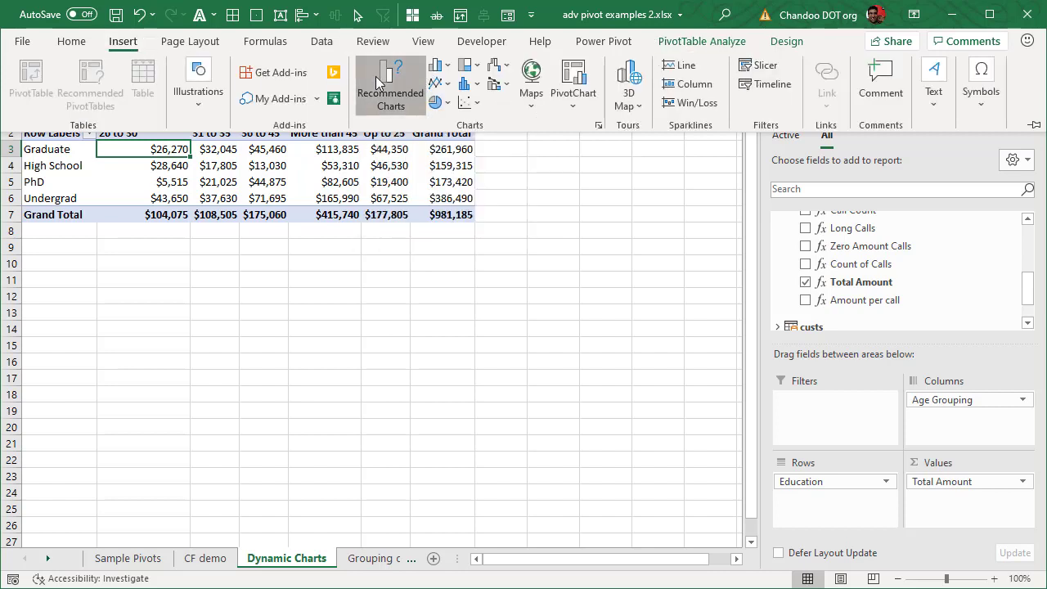
# Step: Insert a clustered column pivot chart and drag it below the pivot table
pyautogui.click(439, 66)
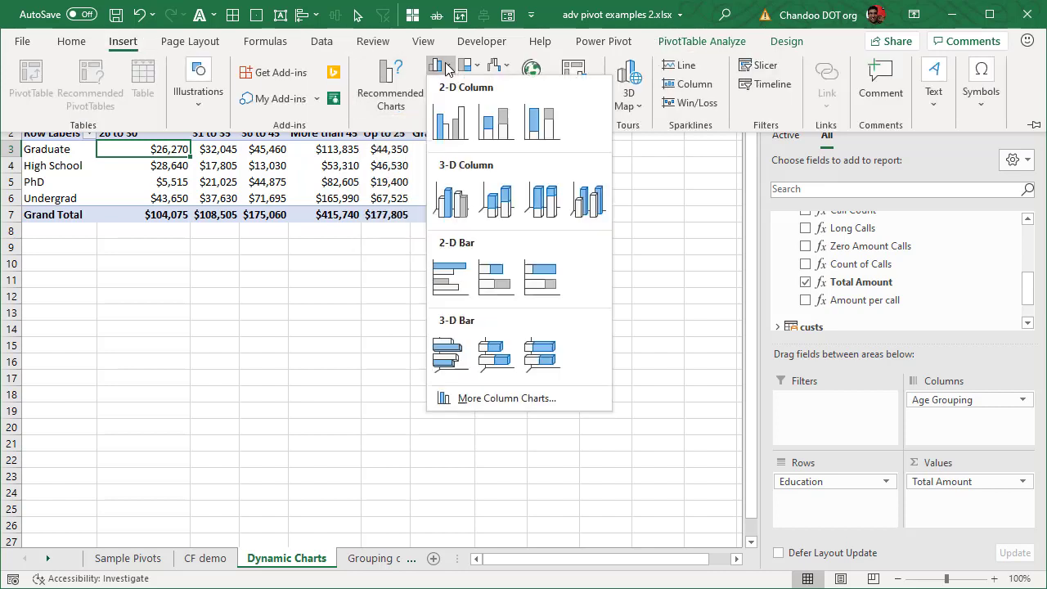
pyautogui.click(450, 123)
pyautogui.moveTo(498, 221); pyautogui.dragTo(524, 267)
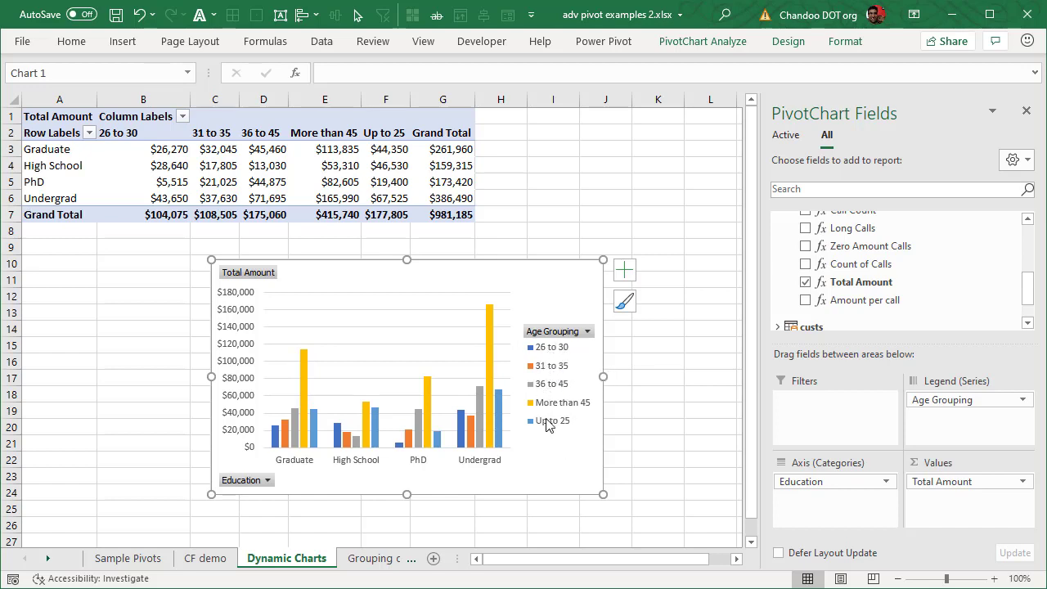
# Step: Move the Up to 25 column before 26 to 30 and snap the chart under the pivot
pyautogui.click(372, 134)
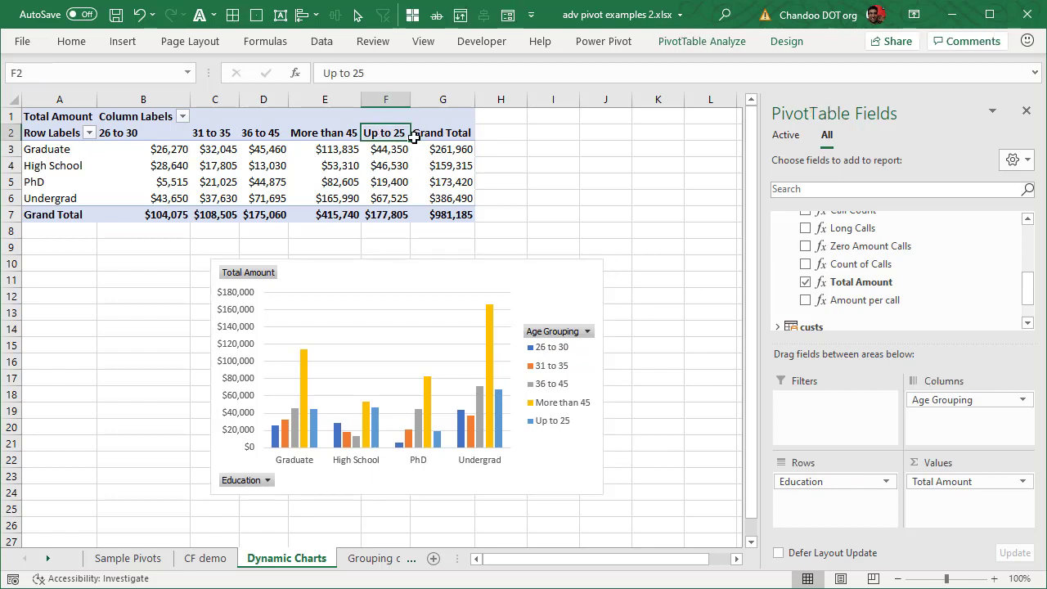
pyautogui.moveTo(411, 139); pyautogui.dragTo(118, 135)
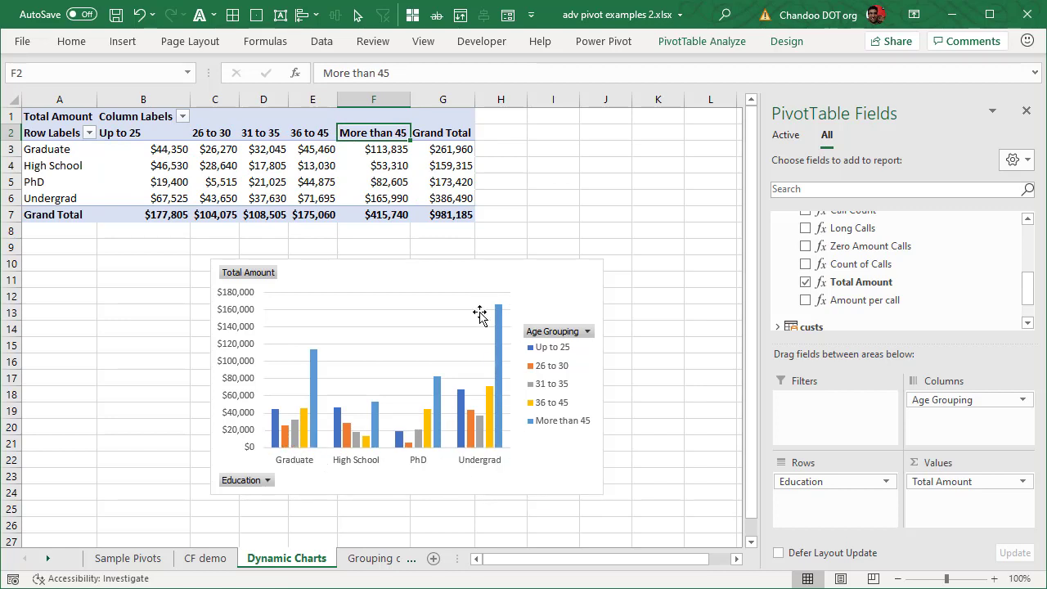
pyautogui.moveTo(467, 268); pyautogui.dragTo(331, 287)
pyautogui.moveTo(293, 257); pyautogui.dragTo(354, 245)
pyautogui.press('alt')
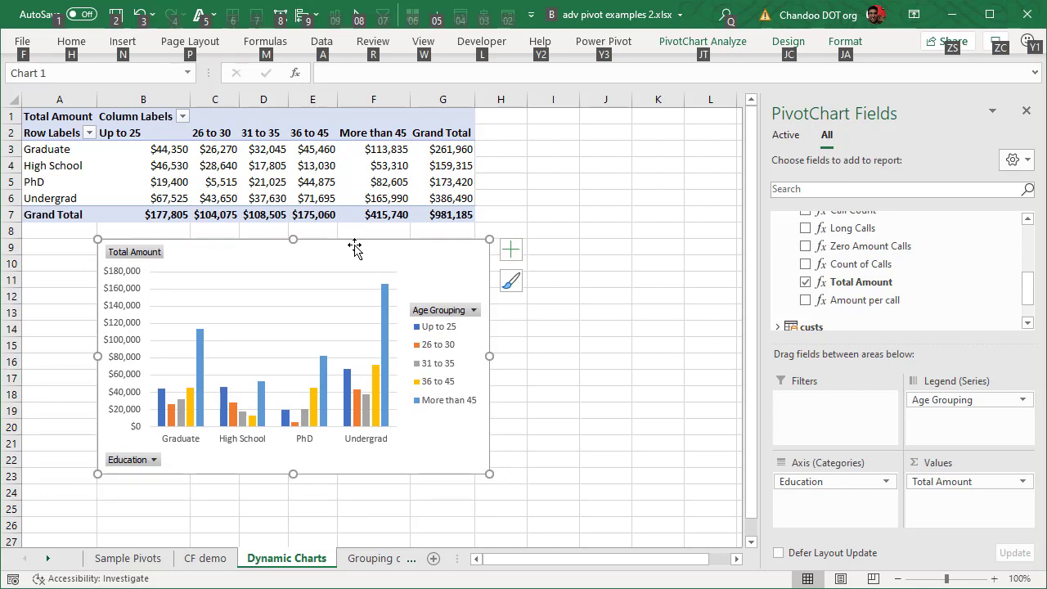
# Step: Select the pivot chart, then reselect a pivot cell to bring back its field list
pyautogui.press('alt')
pyautogui.click(595, 248)
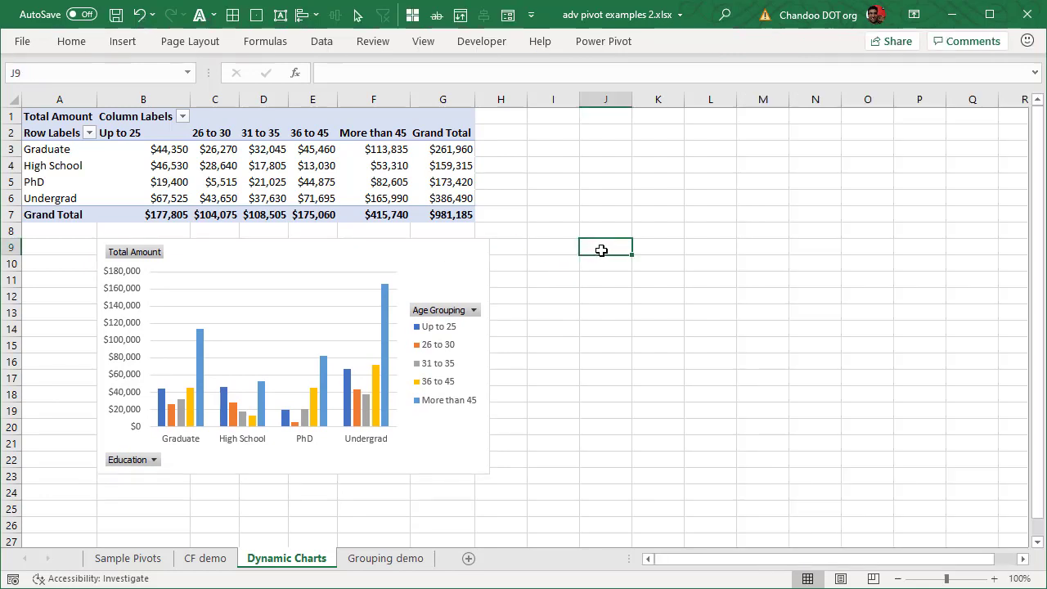
pyautogui.click(438, 261)
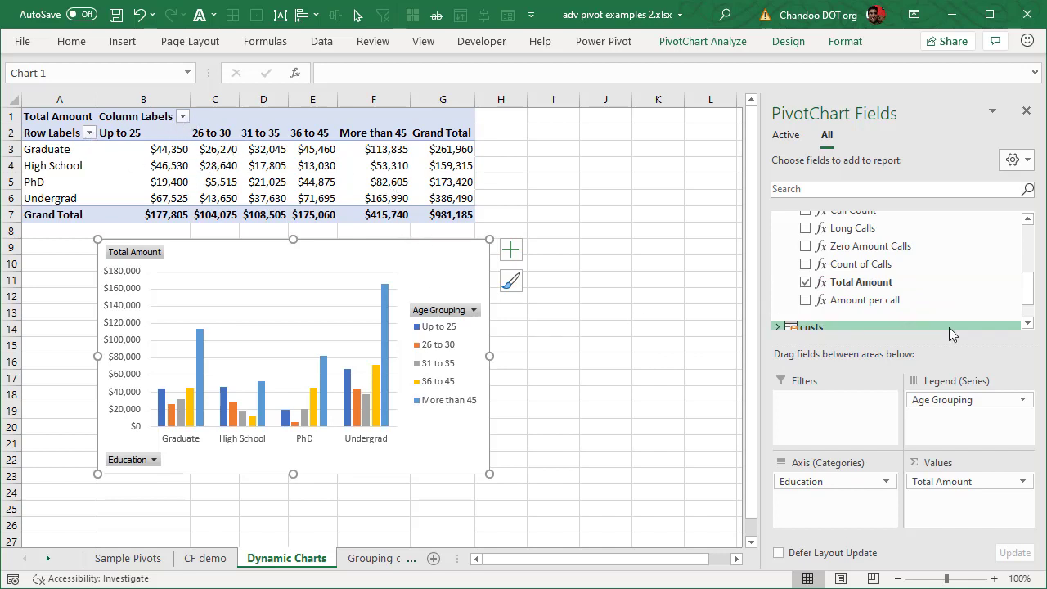
pyautogui.moveTo(1029, 294); pyautogui.dragTo(1032, 317)
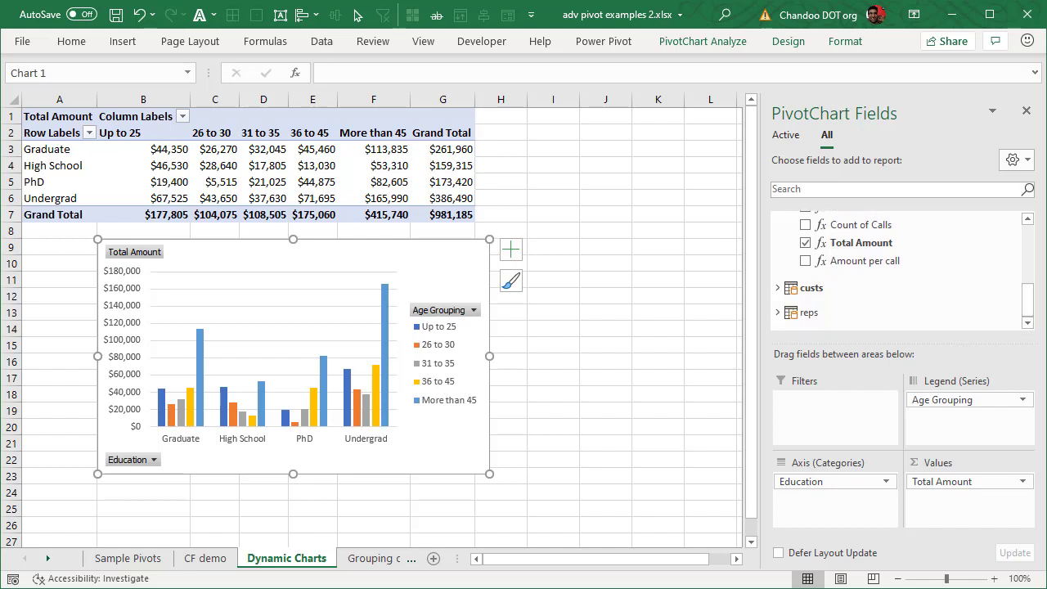
pyautogui.click(312, 176)
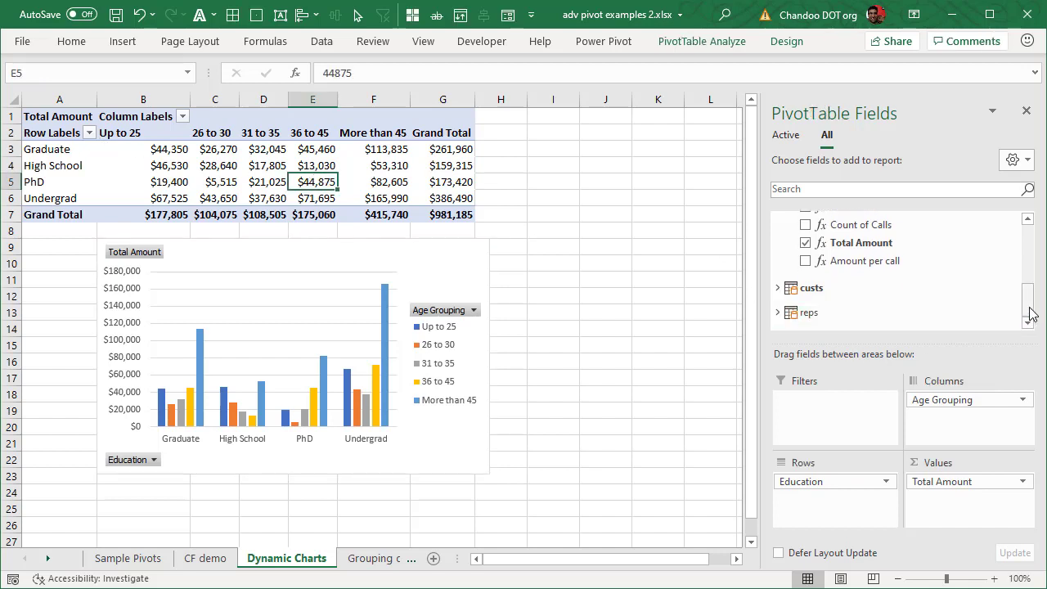
pyautogui.moveTo(1028, 309)
pyautogui.mouseDown()
pyautogui.moveTo(1028, 264)
pyautogui.moveTo(1028, 297)
pyautogui.mouseUp()
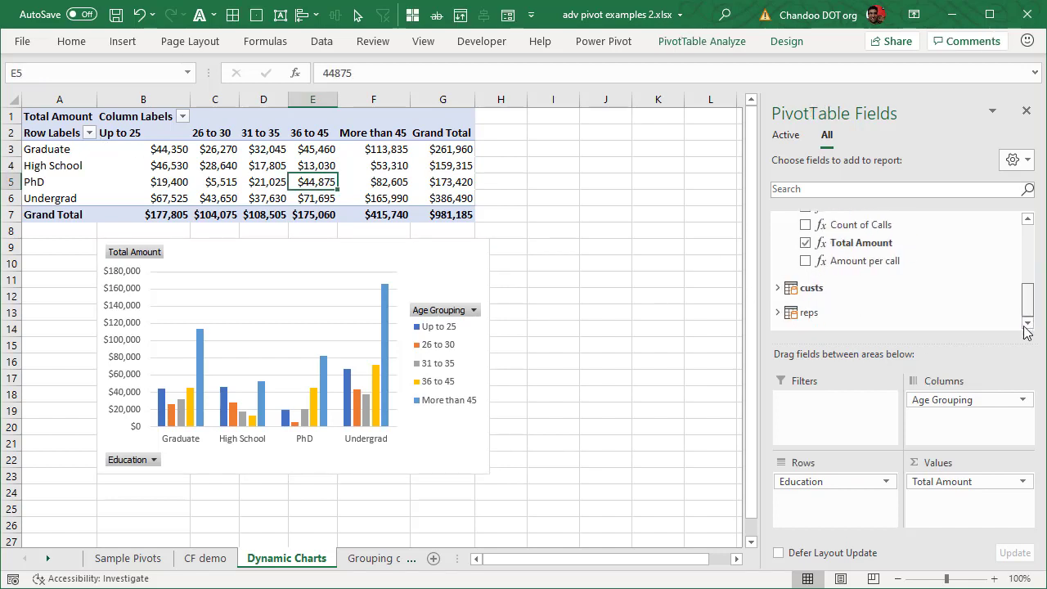
# Step: Add reps Department as a report filter and filter it to Sales
pyautogui.click(782, 313)
pyautogui.moveTo(843, 302); pyautogui.dragTo(811, 425)
pyautogui.click(182, 117)
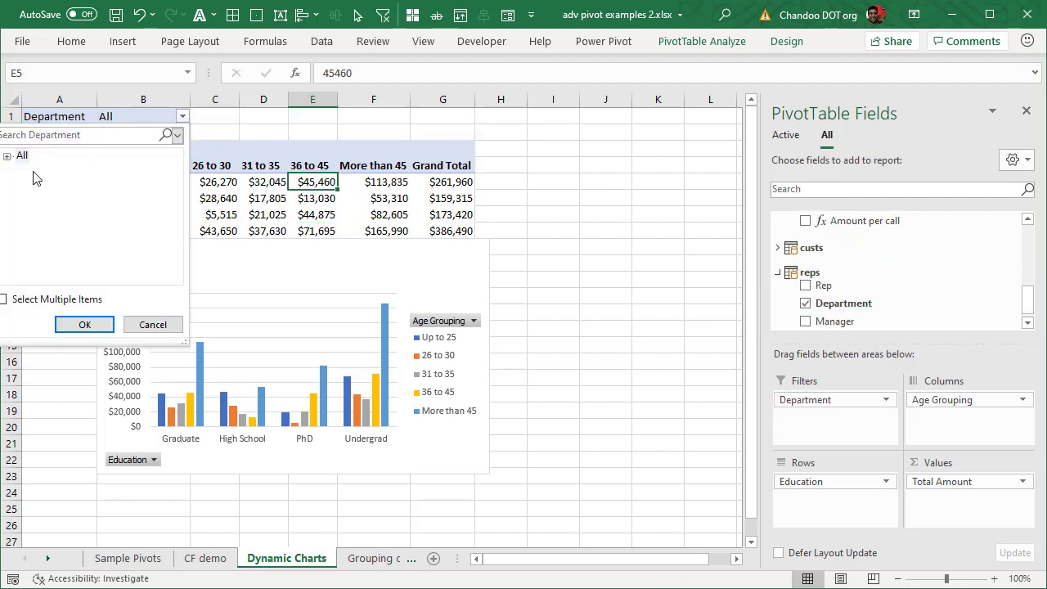
pyautogui.click(7, 157)
pyautogui.click(42, 171)
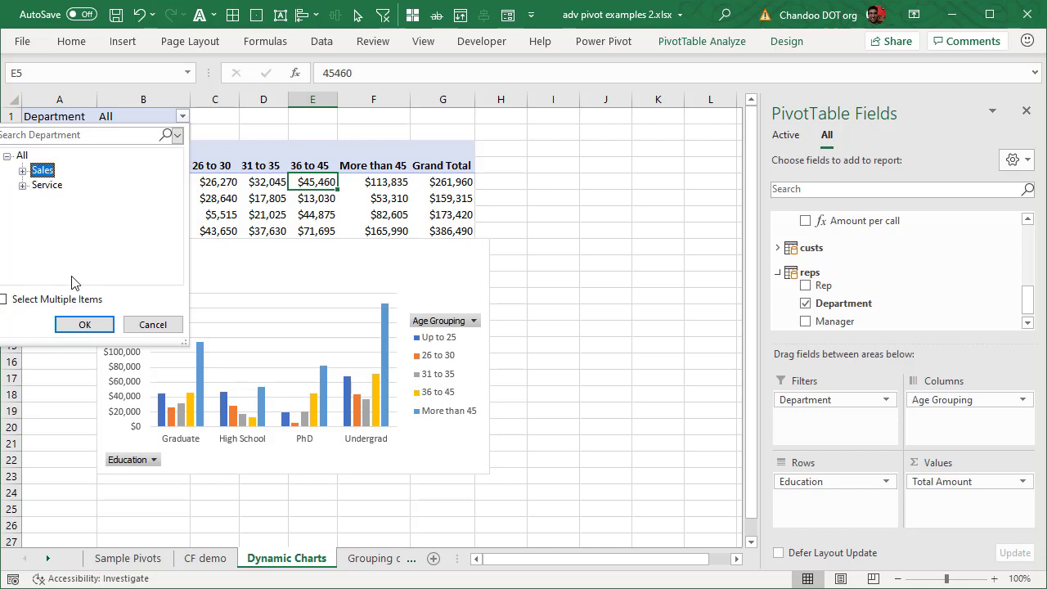
pyautogui.click(86, 324)
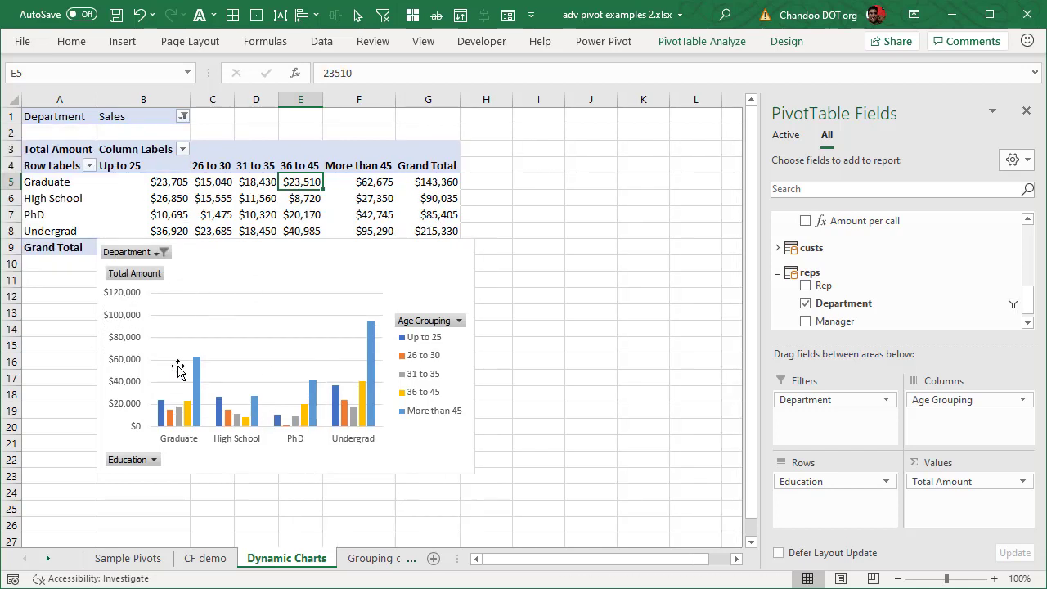
# Step: Reset the Department filter in B1 to All departments
pyautogui.click(183, 117)
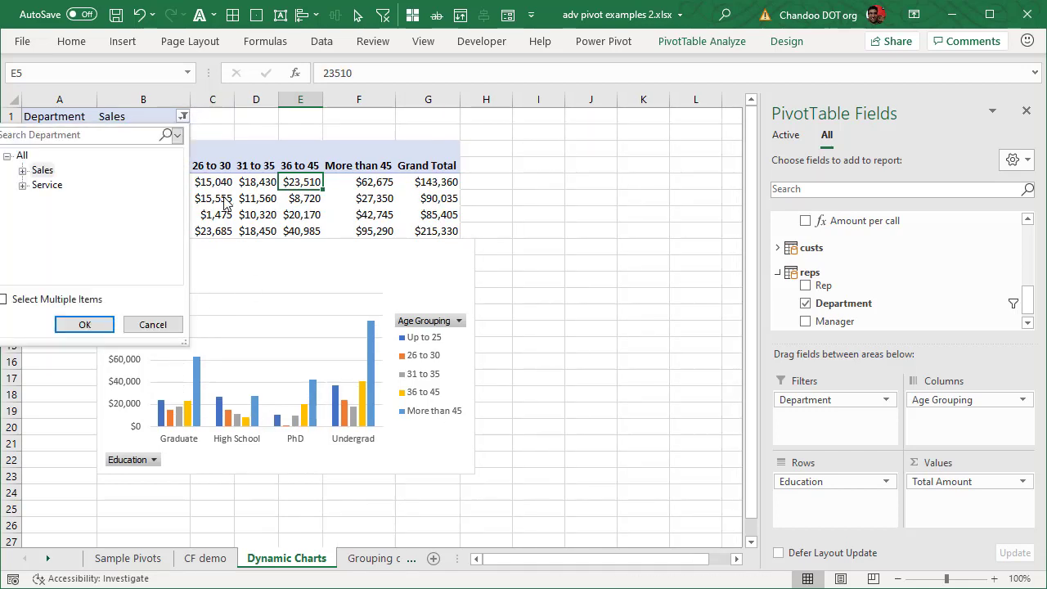
pyautogui.press('Escape')
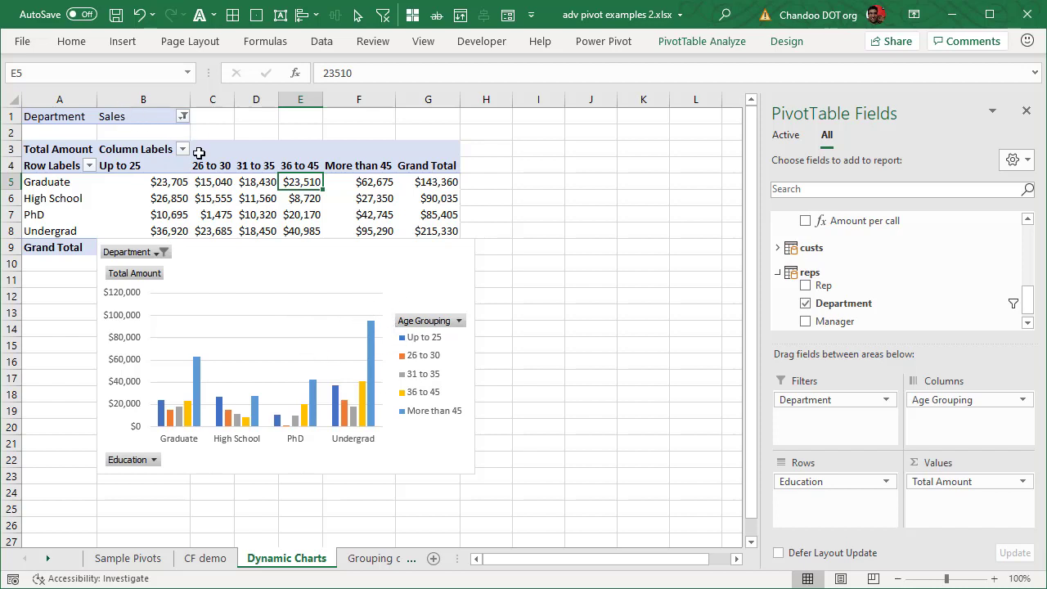
pyautogui.click(183, 117)
pyautogui.click(182, 117)
pyautogui.click(90, 165)
pyautogui.click(90, 165)
pyautogui.click(182, 117)
pyautogui.click(21, 155)
pyautogui.click(84, 325)
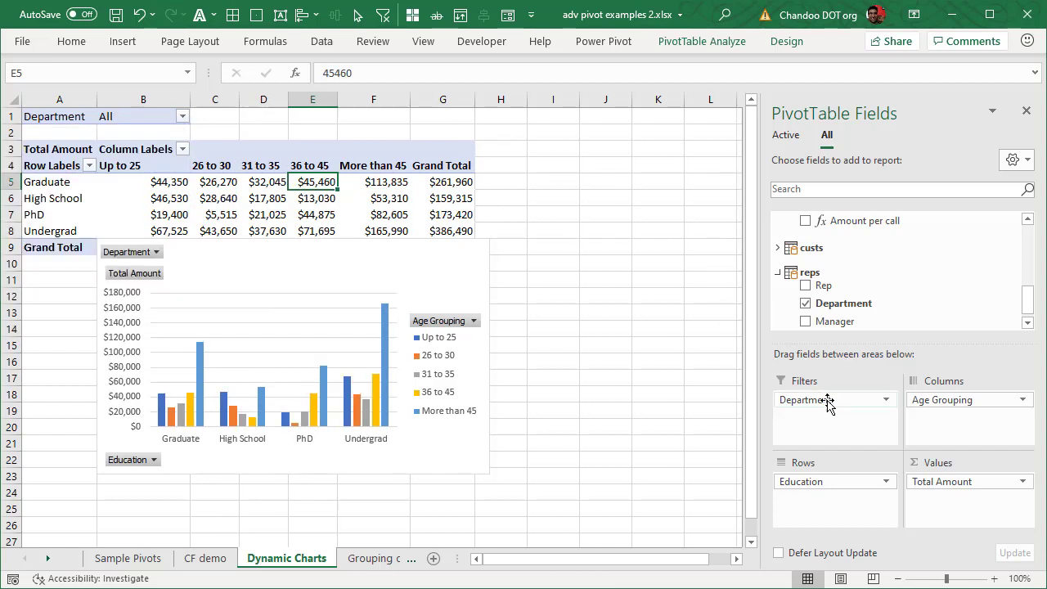
# Step: Remove Department from Filters and add a Department slicer placed right of the chart
pyautogui.moveTo(805, 399); pyautogui.dragTo(824, 306)
pyautogui.rightClick(837, 309)
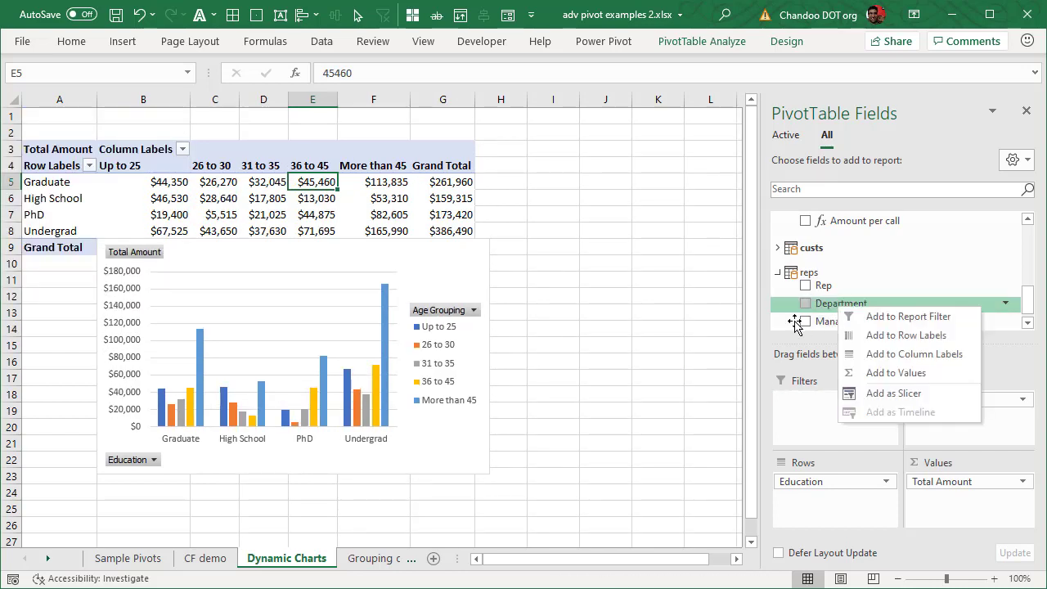
pyautogui.click(849, 393)
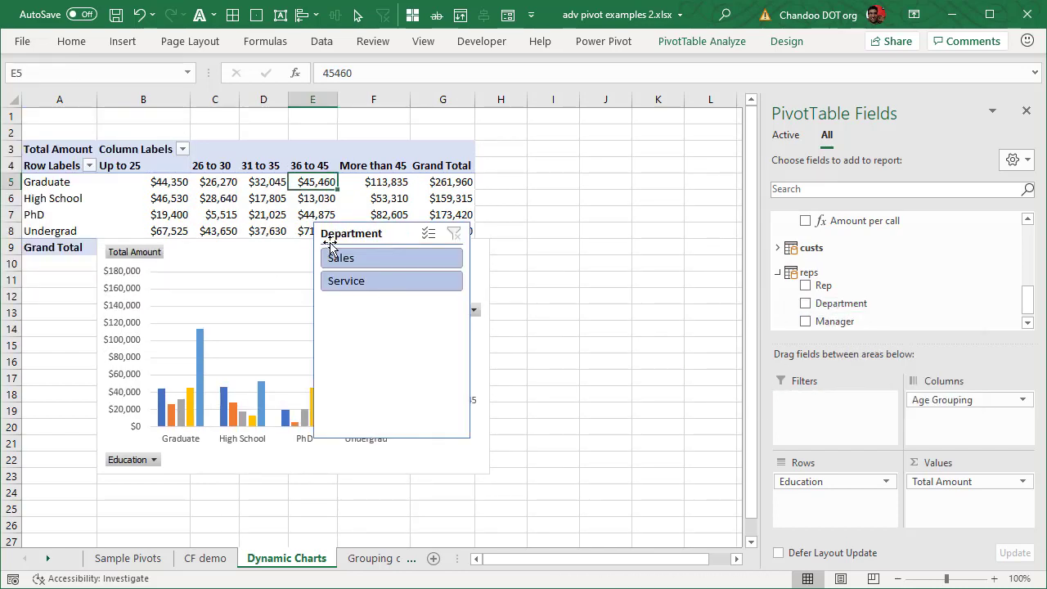
pyautogui.moveTo(323, 239); pyautogui.dragTo(525, 260)
# Step: Set the Department slicer to Service and reselect the chart
pyautogui.click(562, 282)
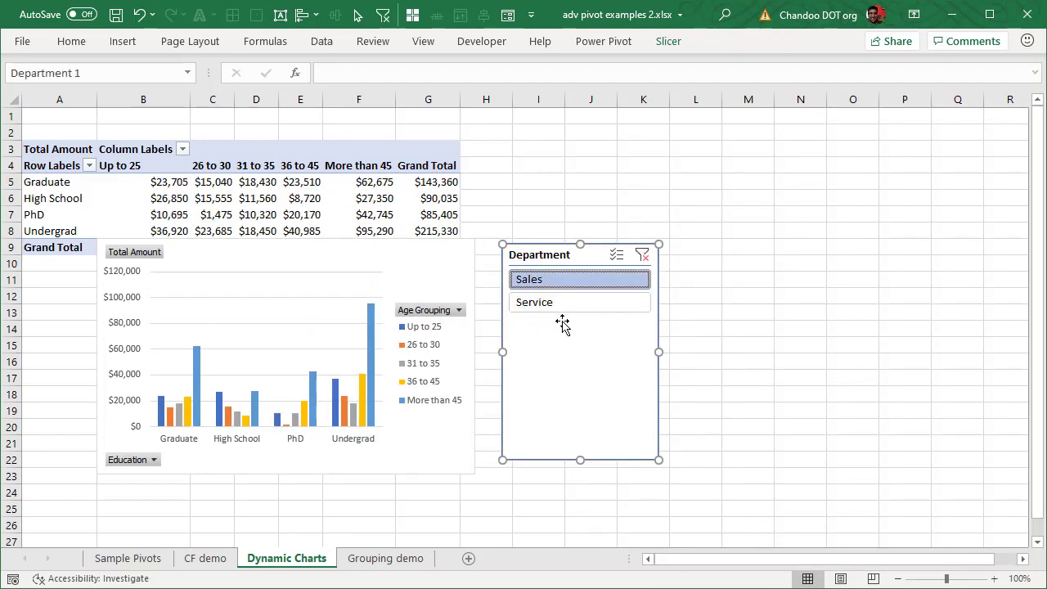
pyautogui.click(566, 303)
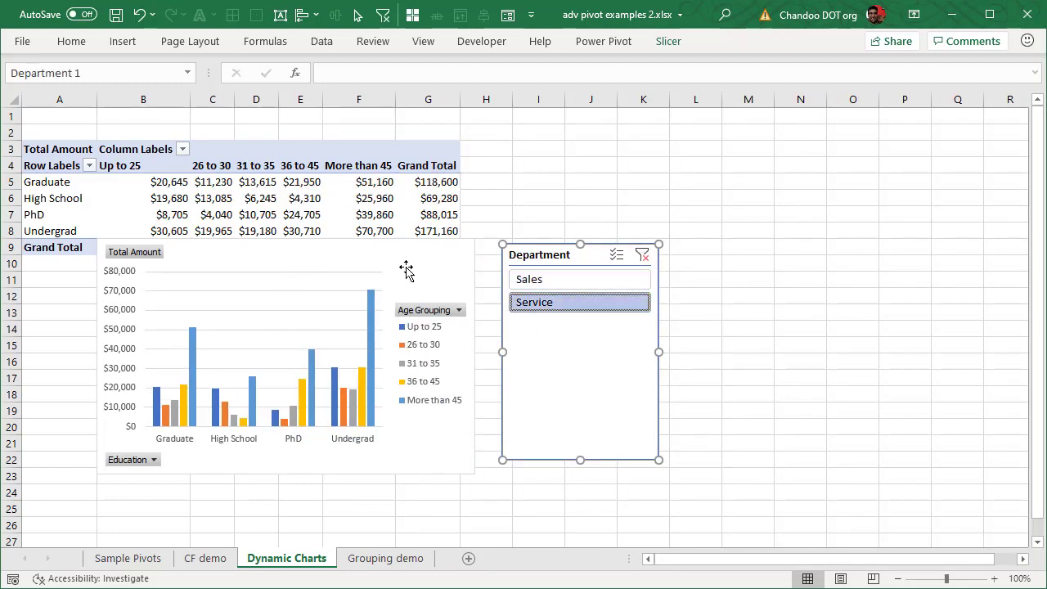
pyautogui.click(470, 270)
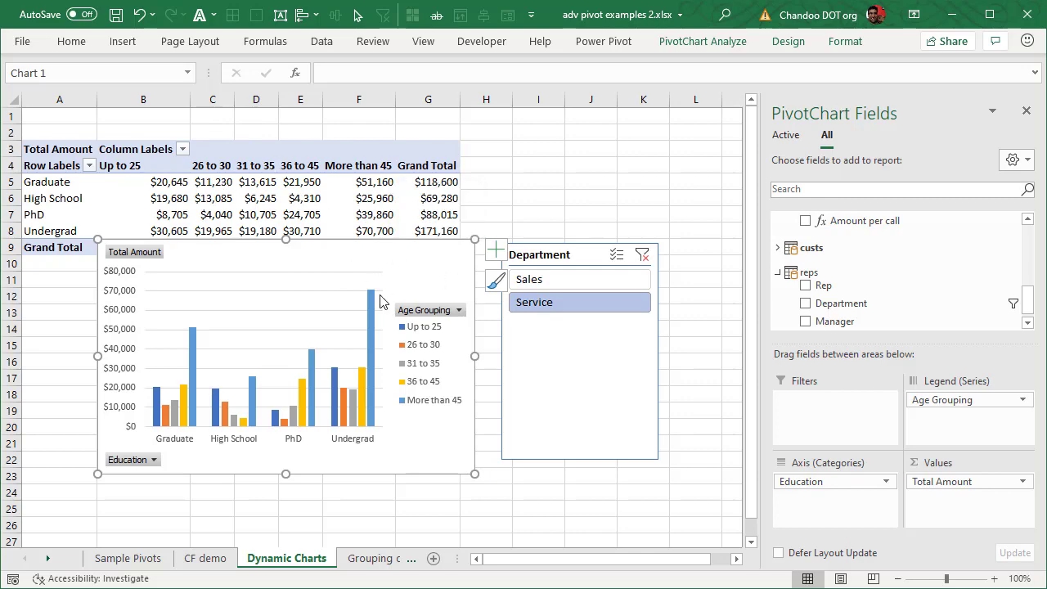
# Step: Move the chart and slicer to a new Sheet4 at B2, keeping source formatting
pyautogui.click(548, 256)
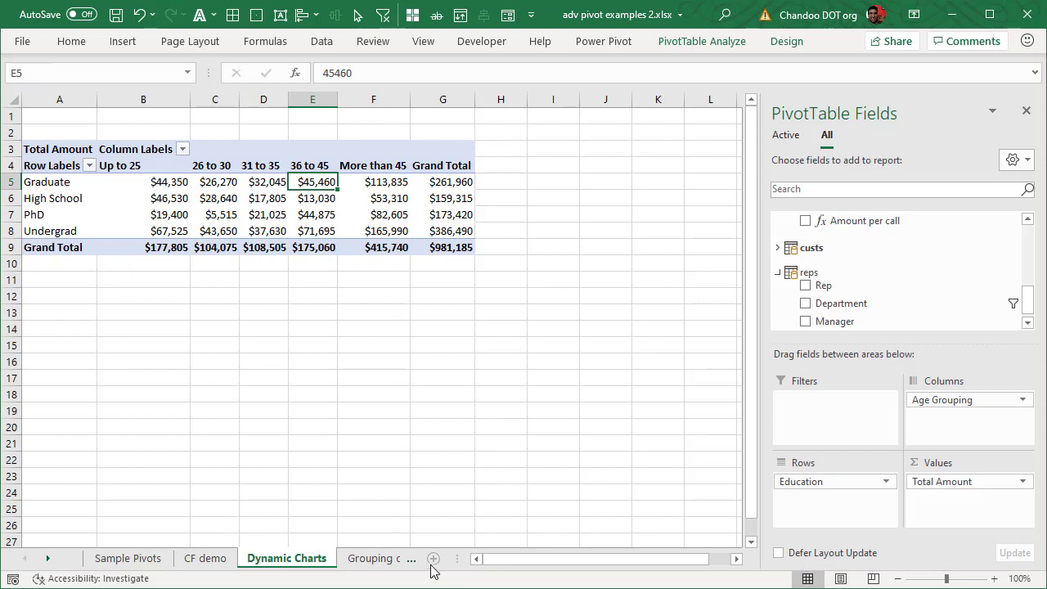
pyautogui.click(435, 558)
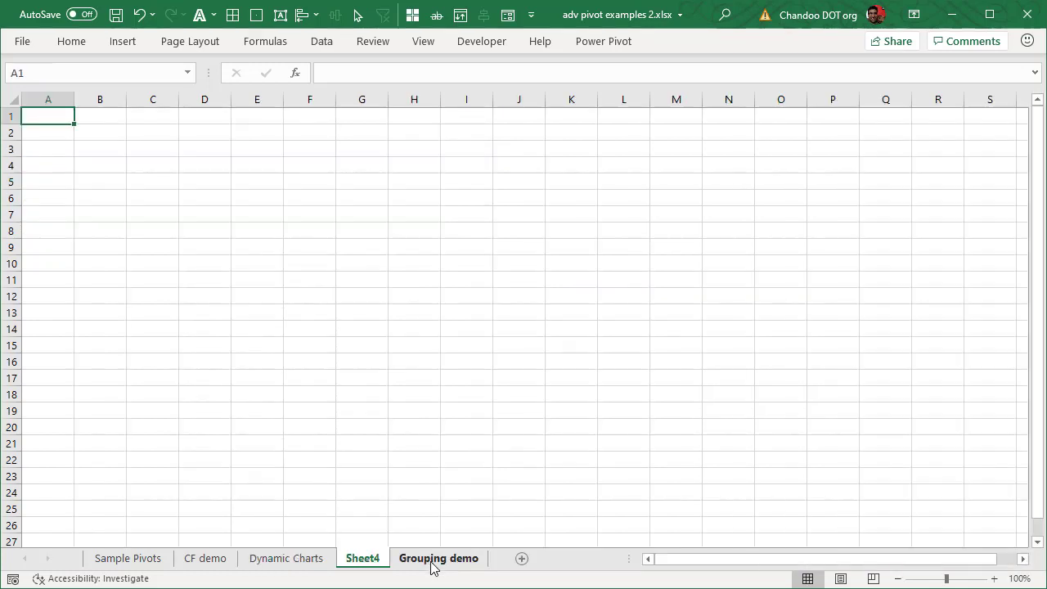
pyautogui.rightClick(103, 130)
pyautogui.click(144, 215)
pyautogui.click(680, 231)
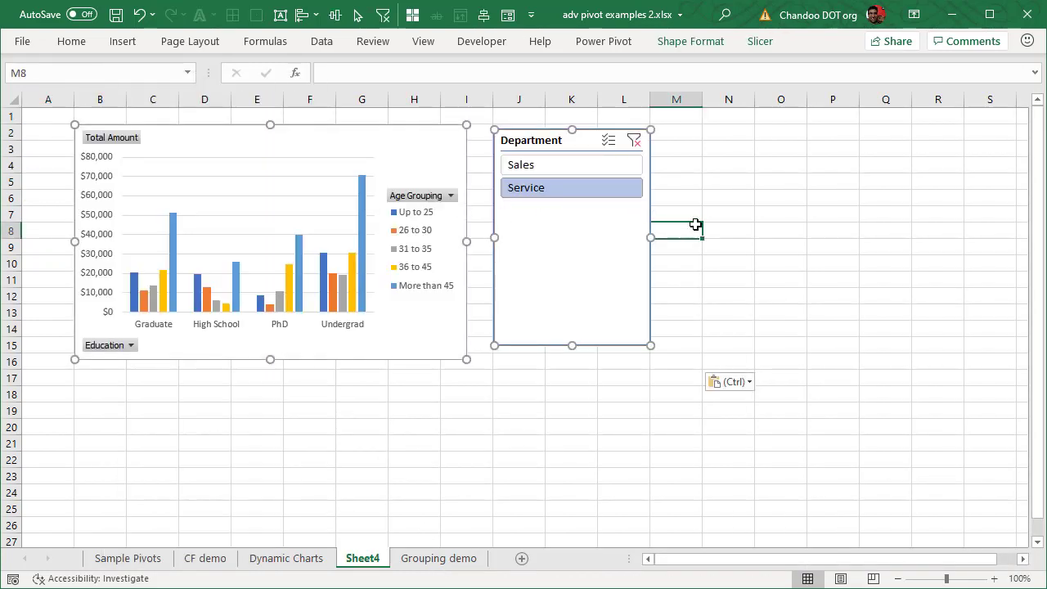
# Step: Toggle the Department slicer between Sales and Service, leaving it on Sales
pyautogui.click(573, 165)
pyautogui.click(568, 188)
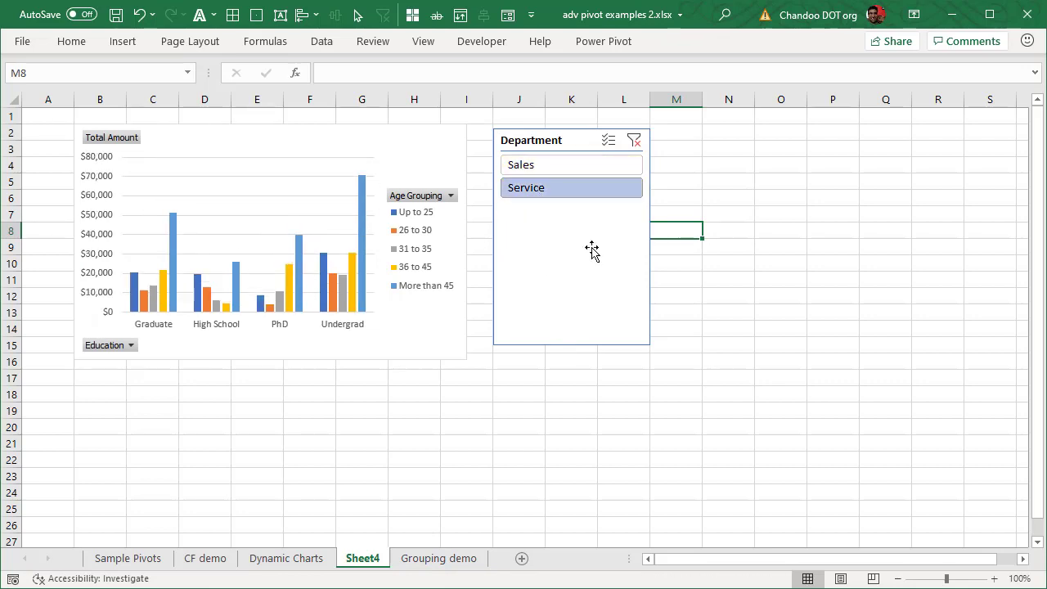
pyautogui.click(122, 41)
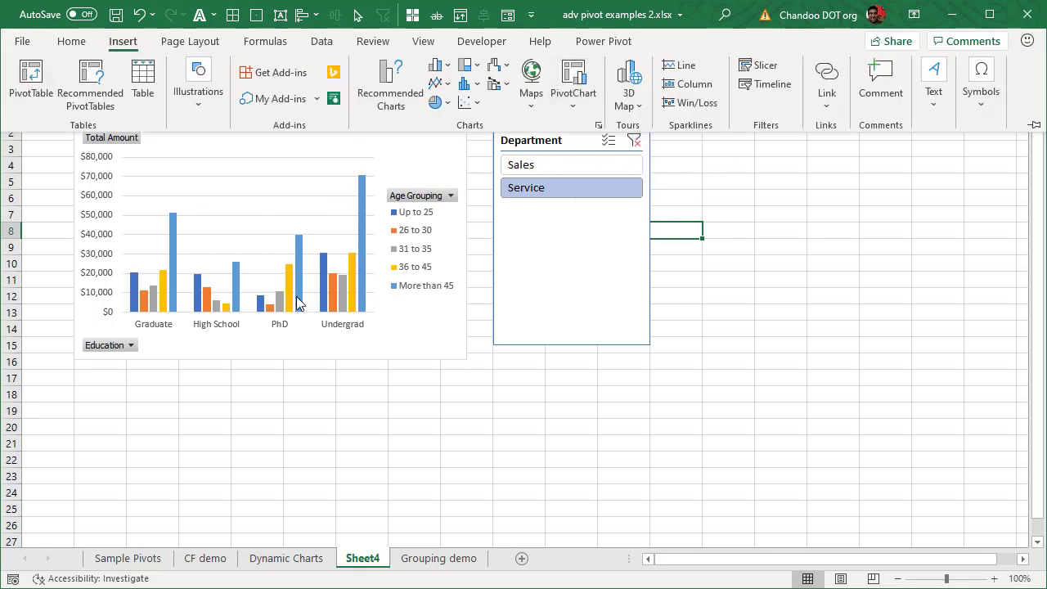
pyautogui.click(357, 374)
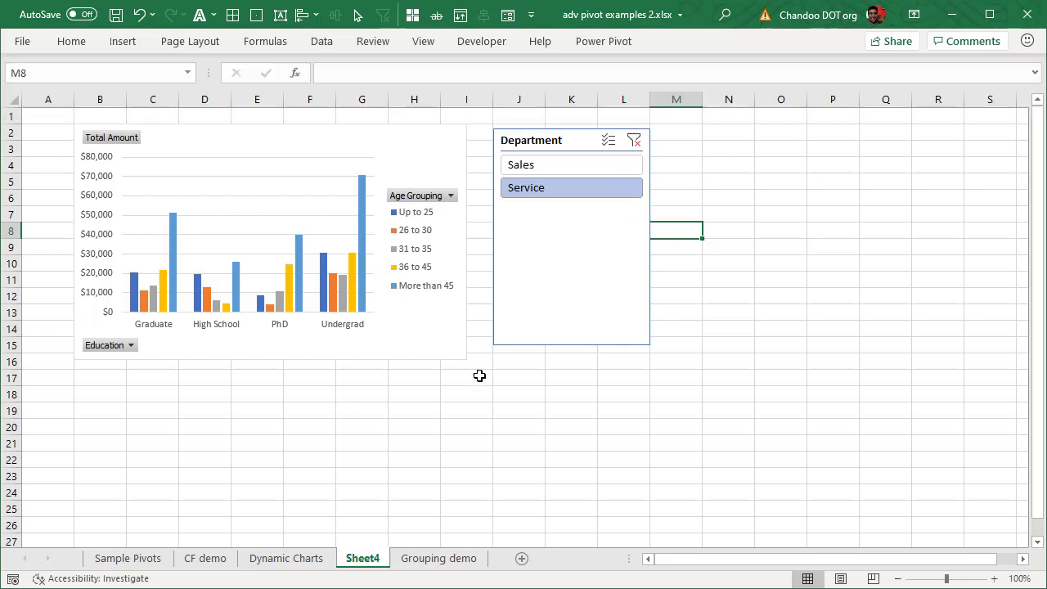
pyautogui.click(534, 165)
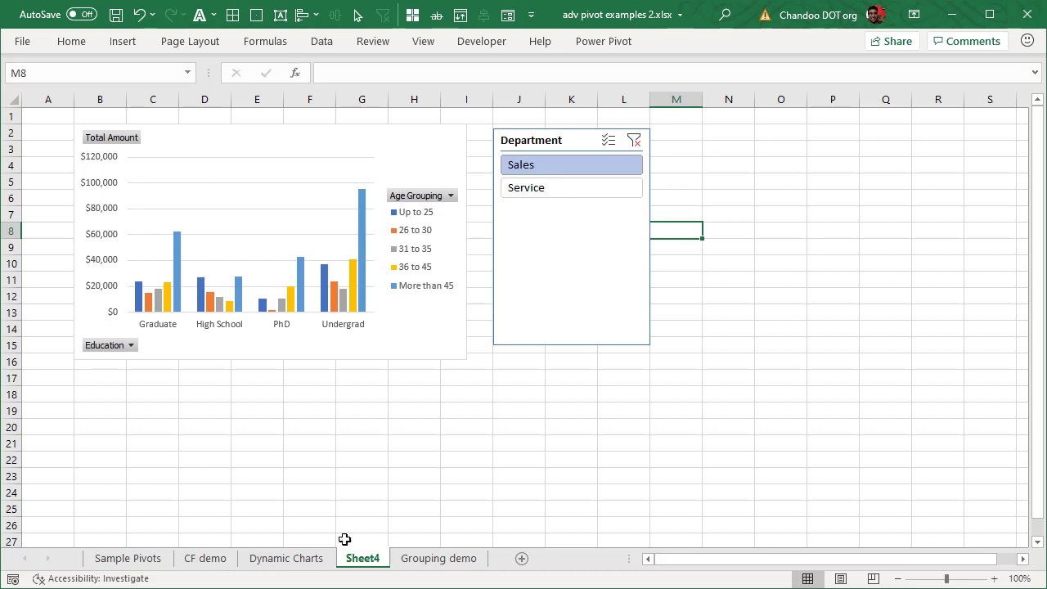
# Step: Insert a second Data Model pivot table at A16 on Dynamic Charts
pyautogui.click(296, 559)
pyautogui.click(40, 379)
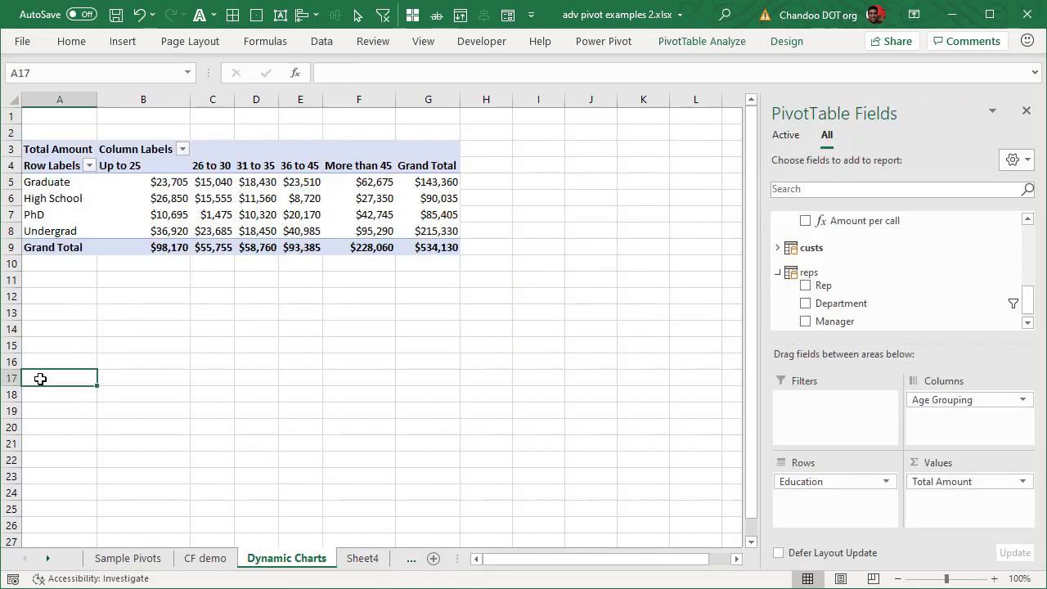
pyautogui.moveTo(80, 149); pyautogui.dragTo(438, 246)
pyautogui.click(57, 364)
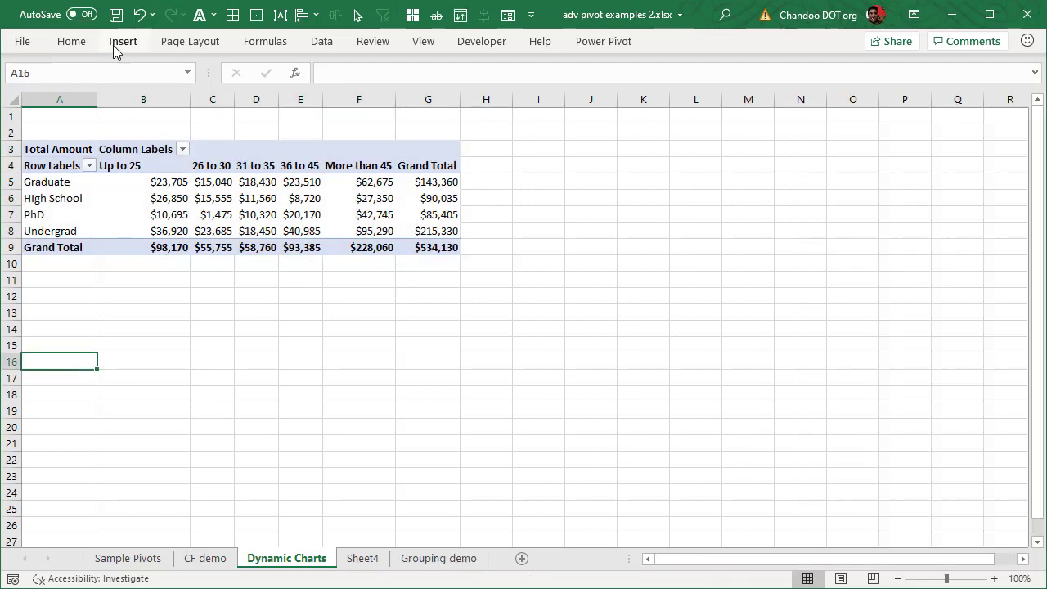
pyautogui.click(121, 43)
pyautogui.click(29, 78)
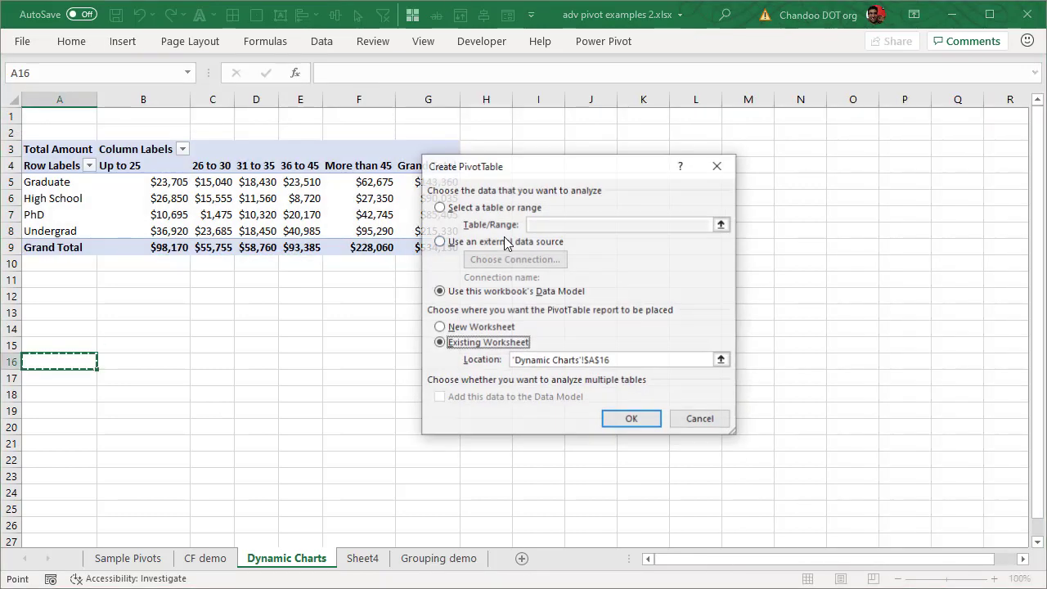
pyautogui.click(631, 419)
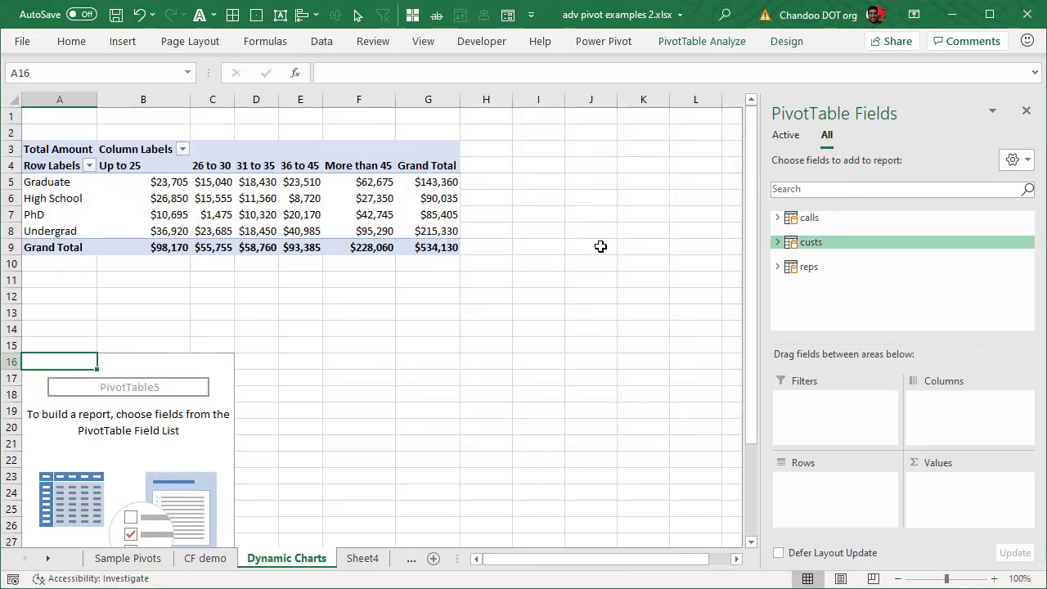
# Step: Add Call Count to the new pivot's values and Education to its rows
pyautogui.click(778, 218)
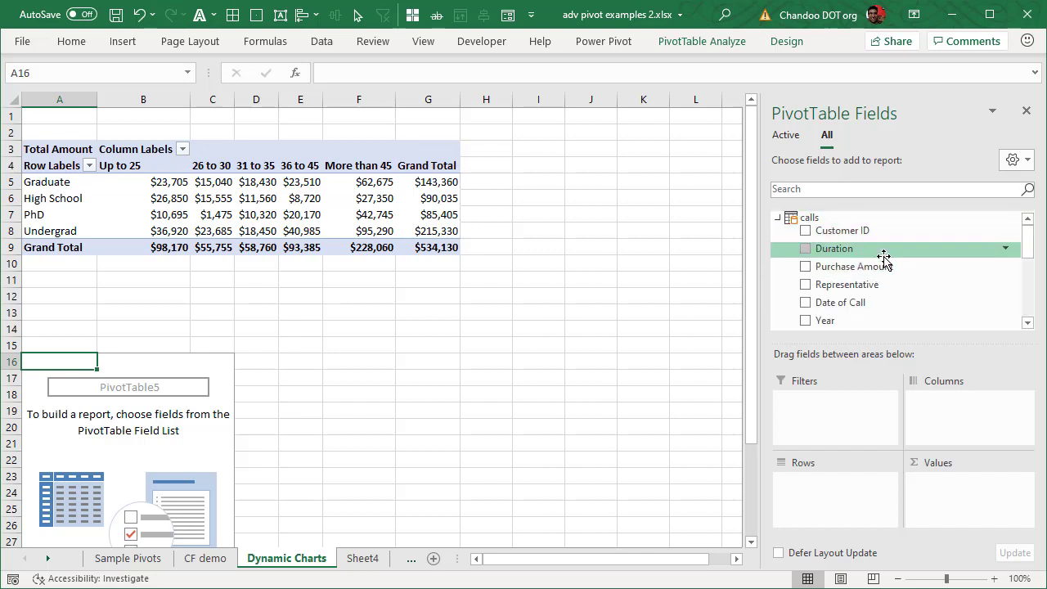
pyautogui.scroll(-3, 886, 256)
pyautogui.moveTo(885, 256); pyautogui.dragTo(971, 517)
pyautogui.scroll(5, 834, 273)
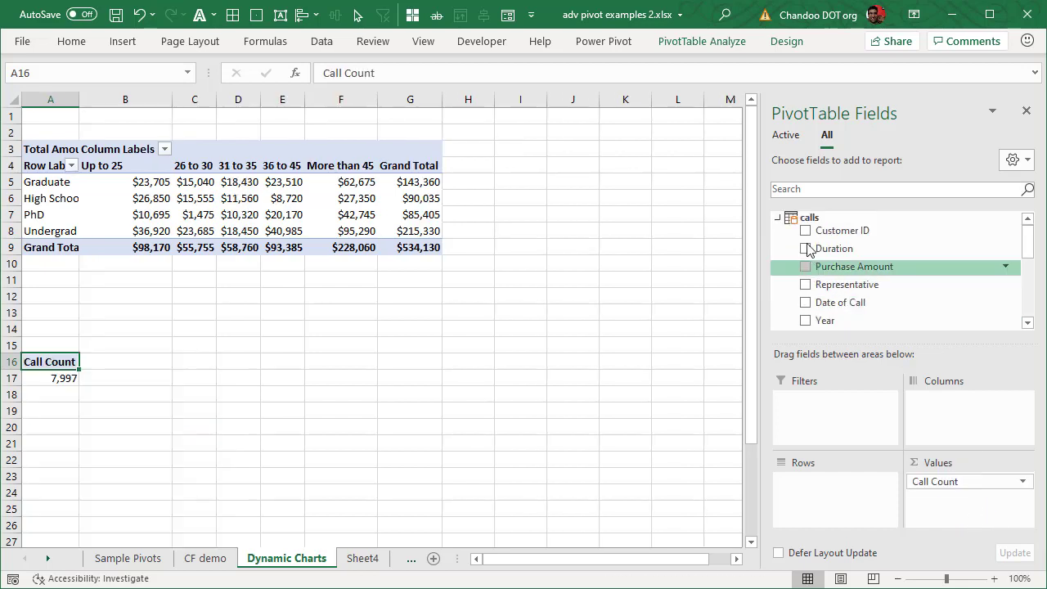
pyautogui.click(777, 217)
pyautogui.click(778, 242)
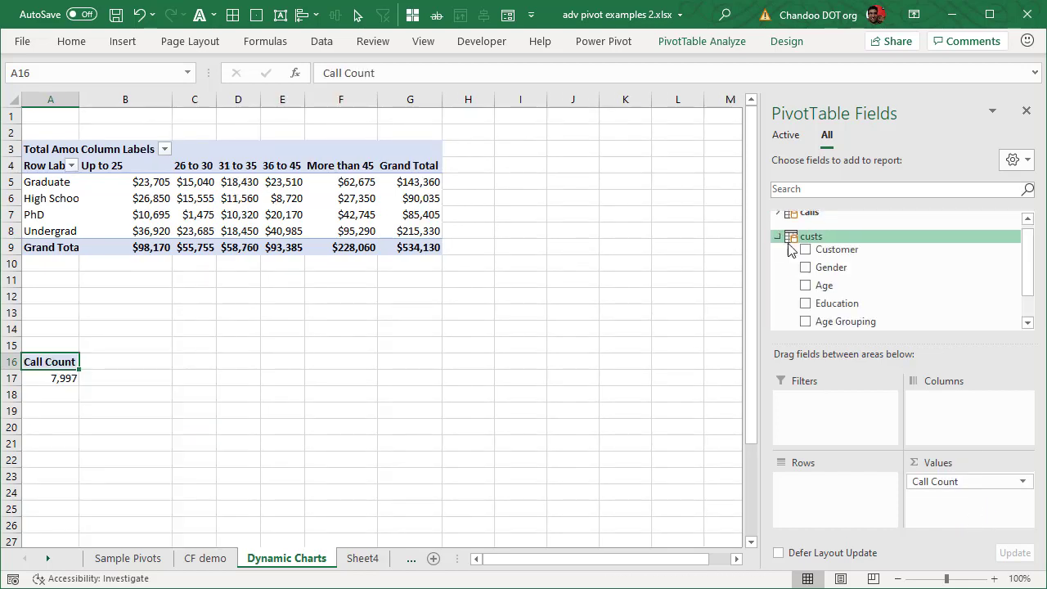
pyautogui.moveTo(814, 302); pyautogui.dragTo(825, 512)
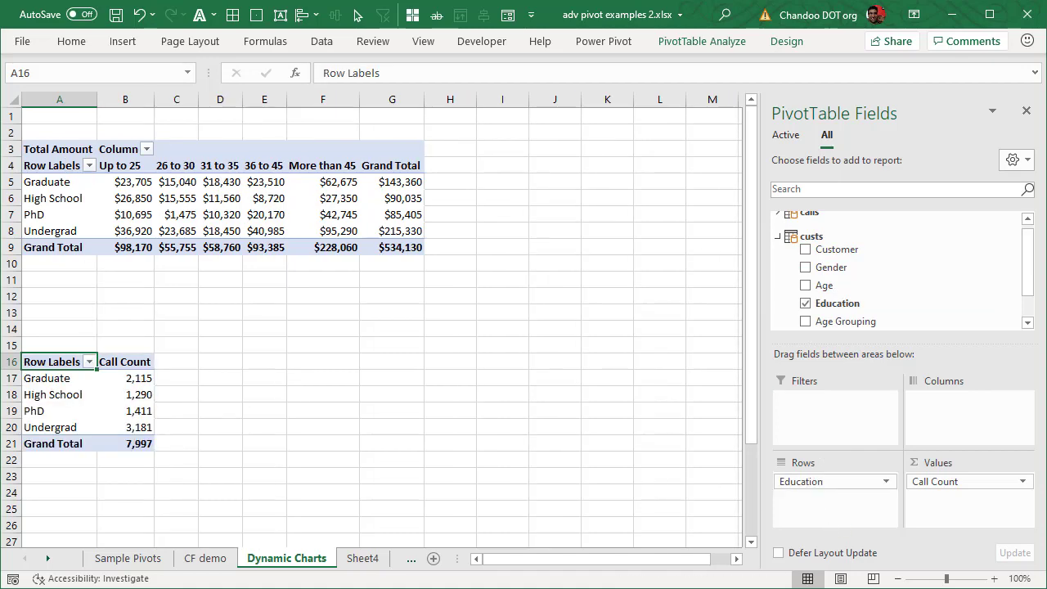
# Step: Create a clustered column pivot chart of call counts and paste it below the first chart on Sheet4
pyautogui.click(115, 393)
pyautogui.click(123, 41)
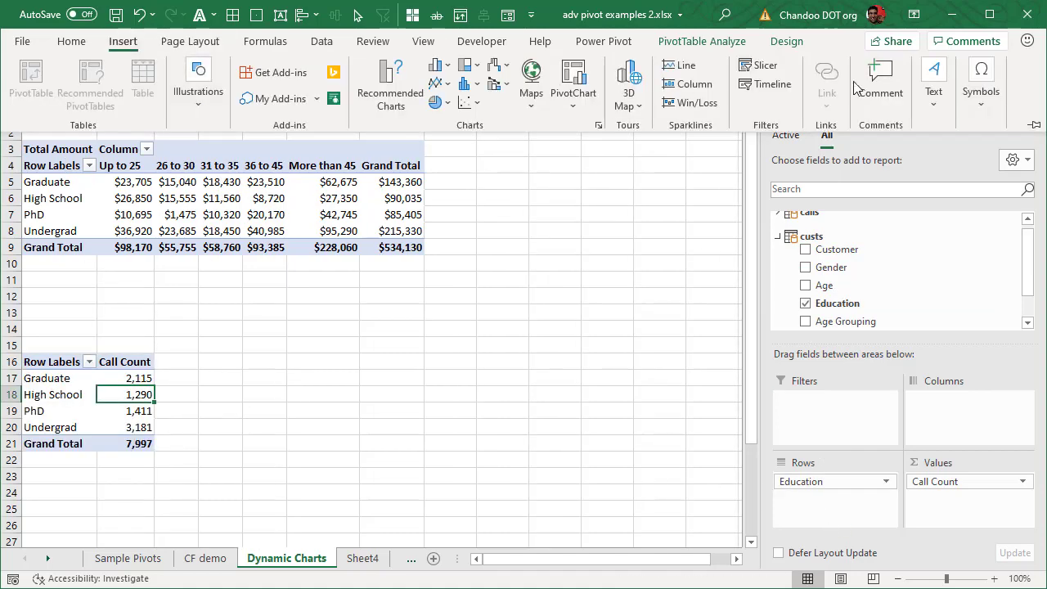
pyautogui.click(570, 95)
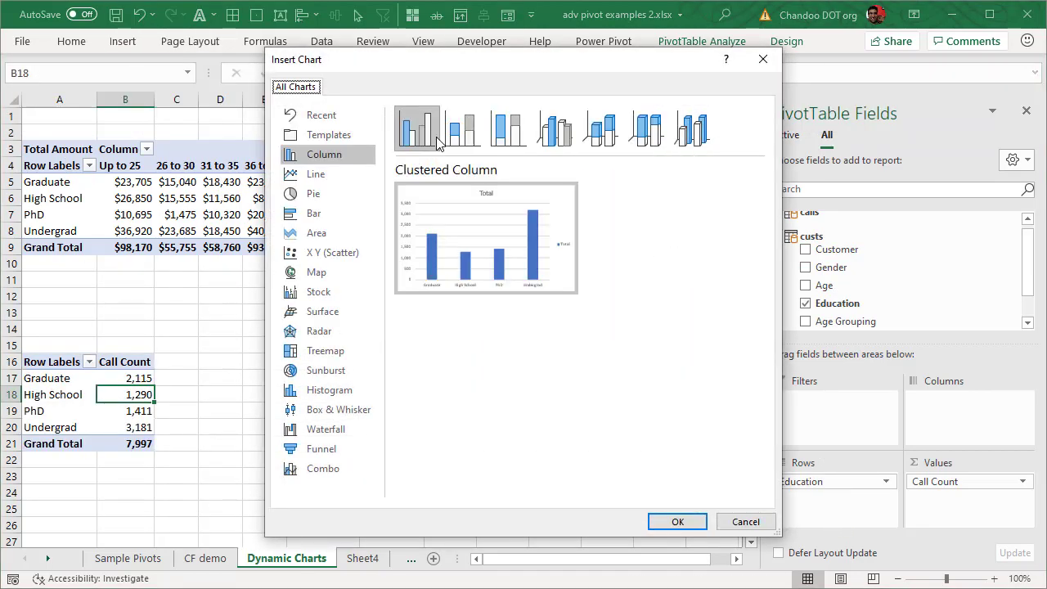
pyautogui.click(682, 521)
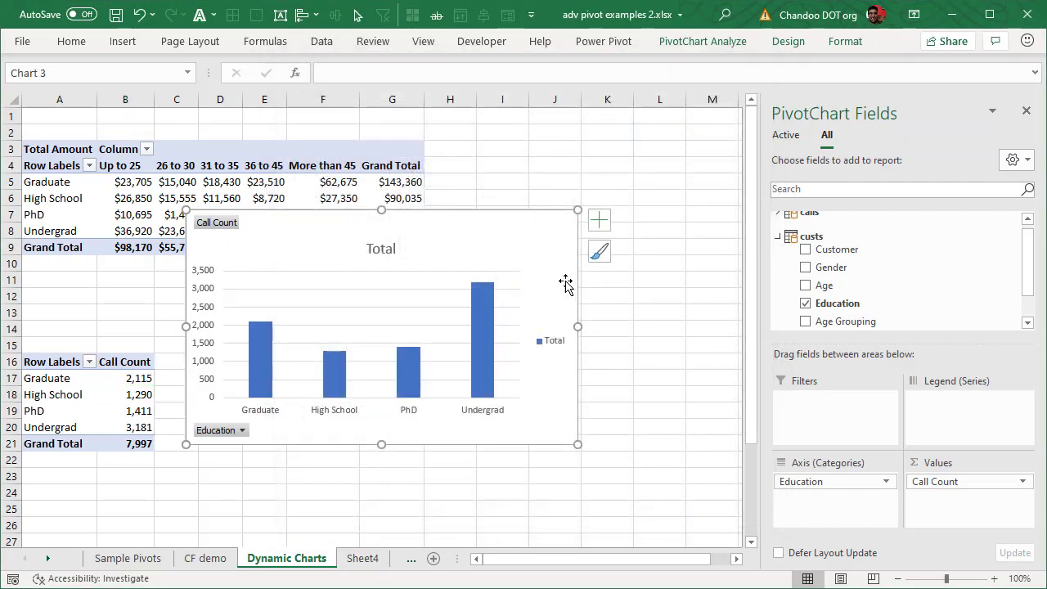
pyautogui.press('Delete')
pyautogui.click(362, 557)
pyautogui.click(98, 391)
pyautogui.hotkey('ctrl', 'v')
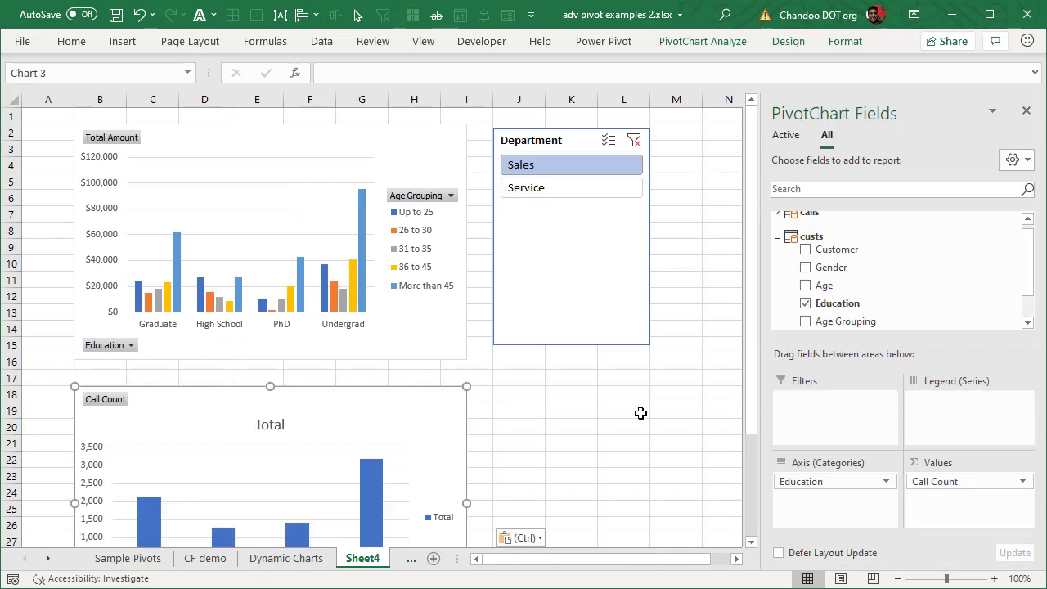
pyautogui.click(634, 410)
# Step: Compare the Service and Sales departments in the slicer, ending on Sales
pyautogui.click(587, 196)
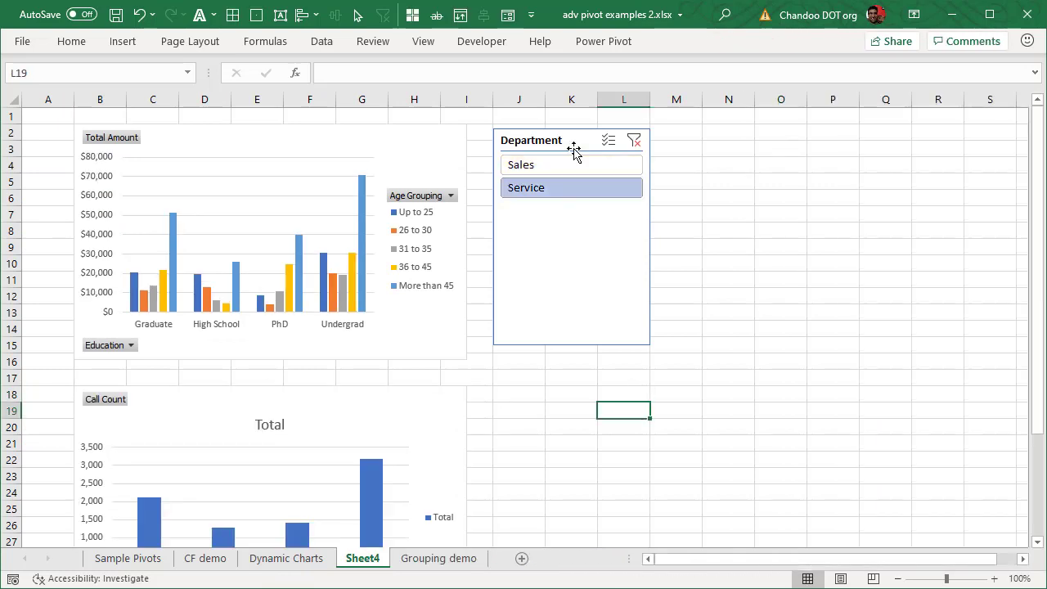
pyautogui.click(572, 140)
pyautogui.click(727, 328)
pyautogui.scroll(-2, 708, 339)
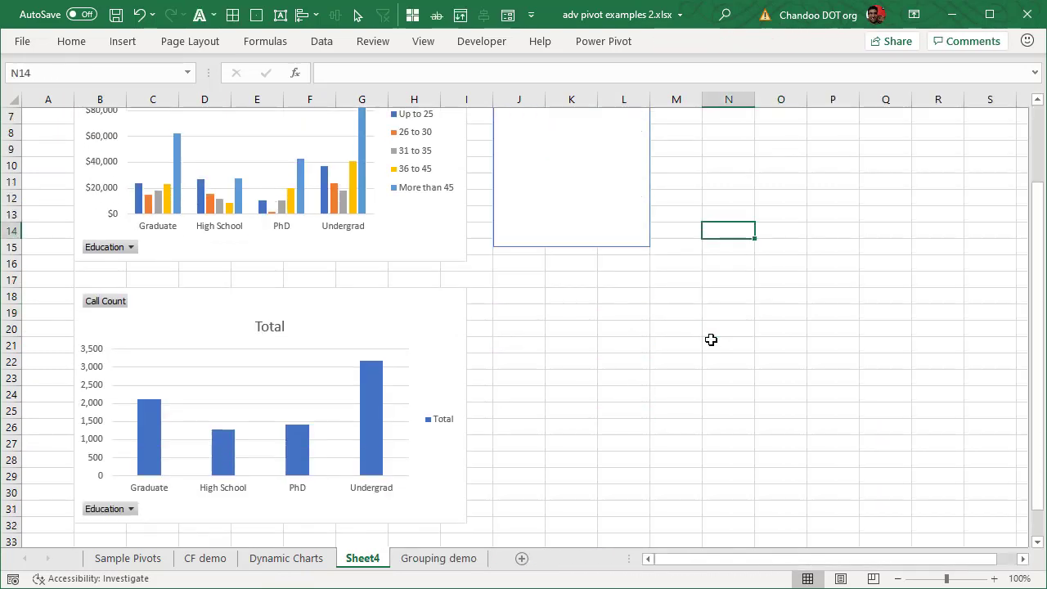
pyautogui.scroll(2, 705, 341)
pyautogui.click(534, 189)
pyautogui.click(535, 164)
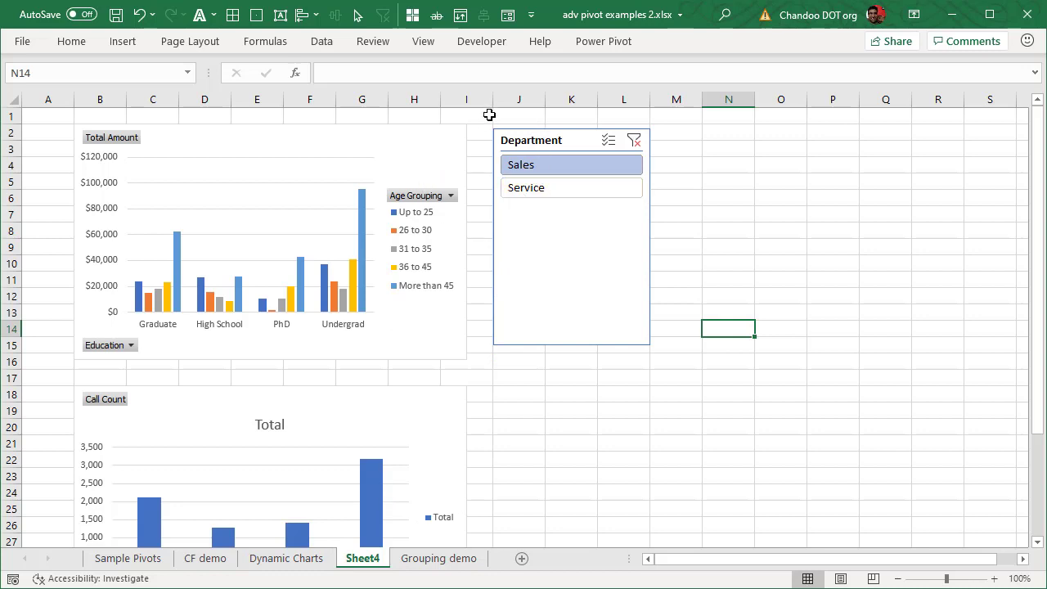
# Step: Review the Dynamic Charts and CF demo sheets, ending on Dynamic Charts
pyautogui.click(278, 559)
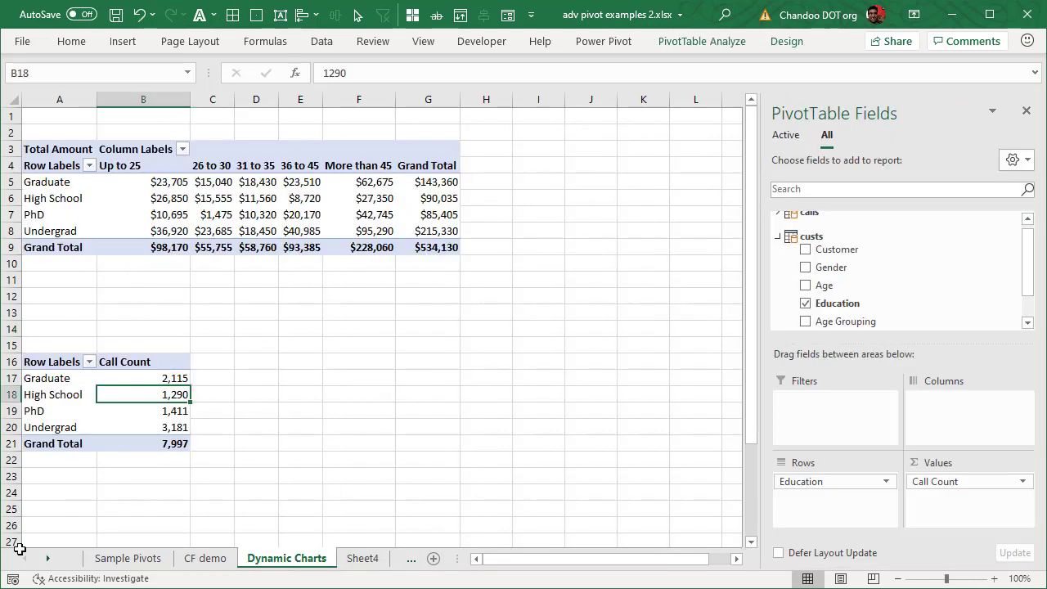
pyautogui.click(215, 561)
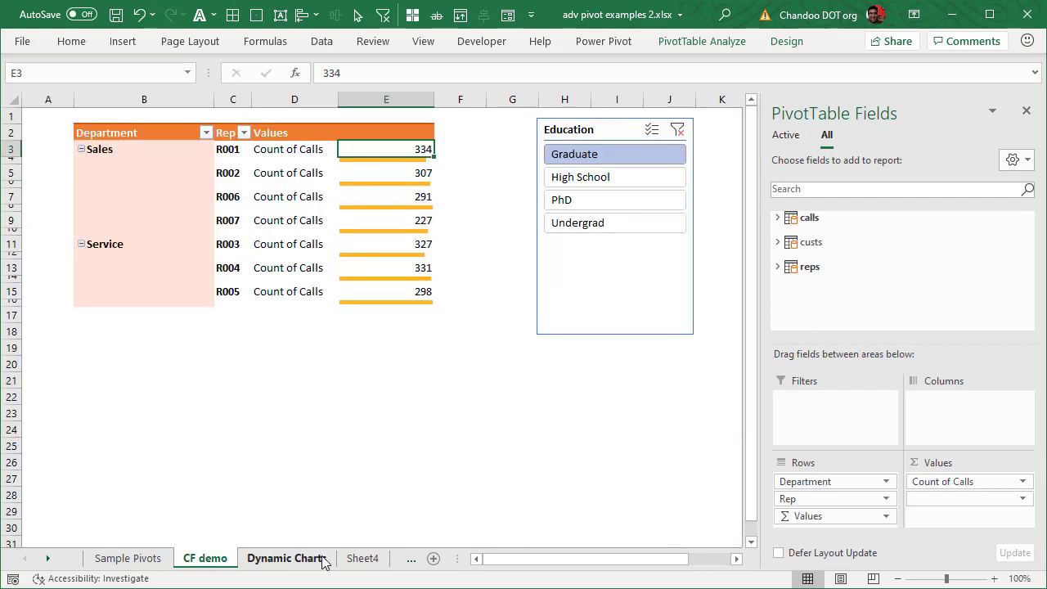
pyautogui.click(307, 560)
# Step: Connect PivotTable5 to the Department slicer through Report Connections
pyautogui.click(360, 559)
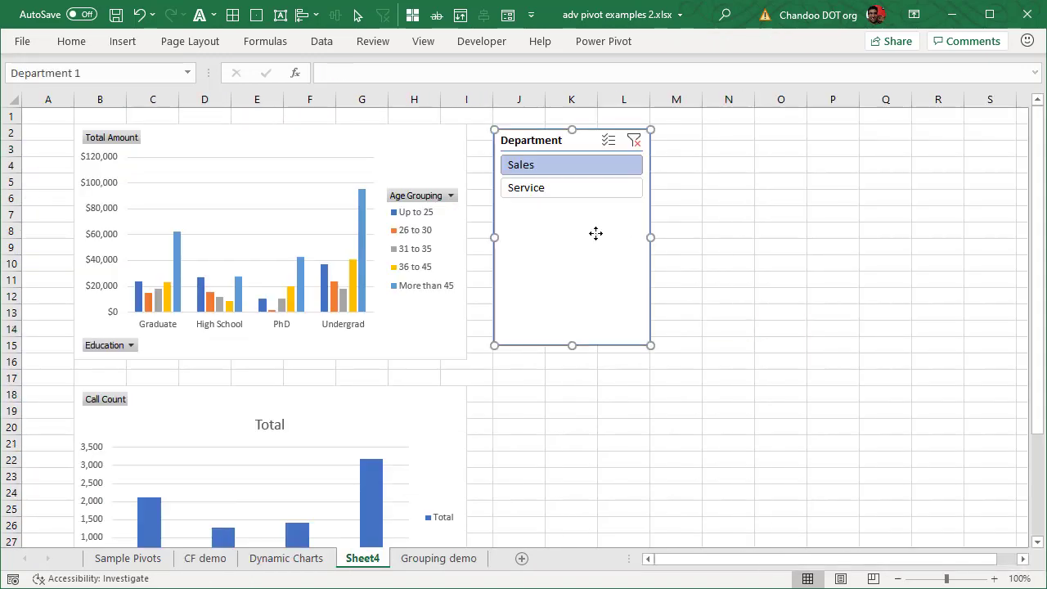
pyautogui.rightClick(589, 227)
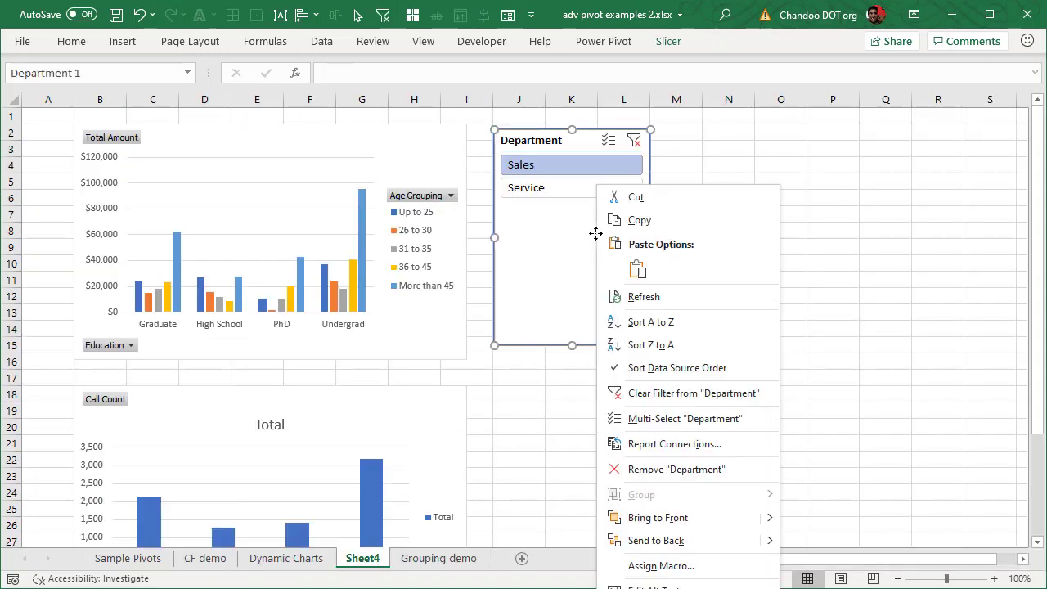
pyautogui.click(674, 444)
pyautogui.moveTo(661, 403); pyautogui.dragTo(705, 158)
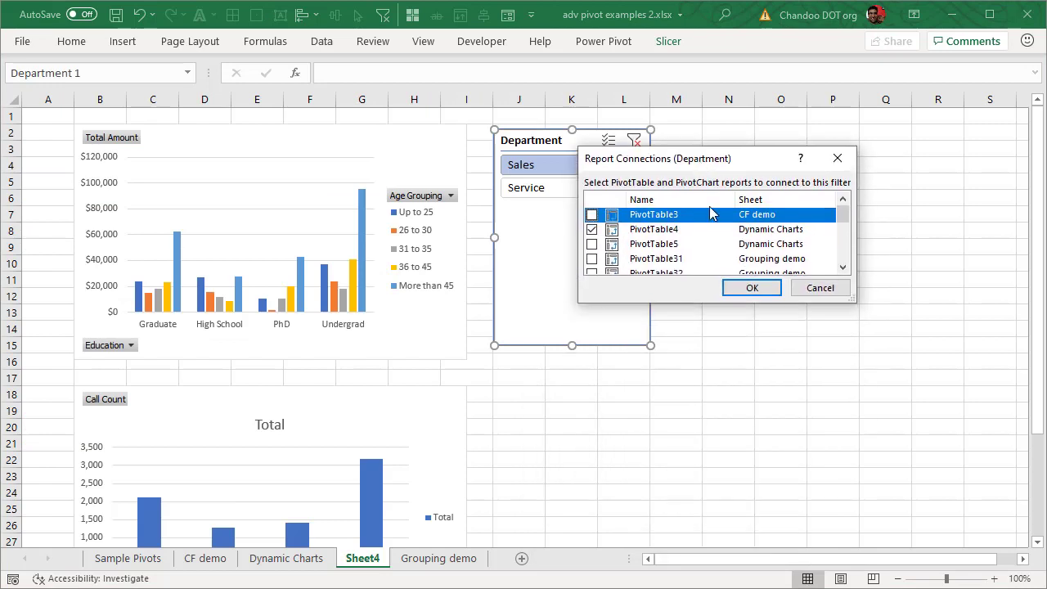
pyautogui.moveTo(849, 301); pyautogui.dragTo(923, 519)
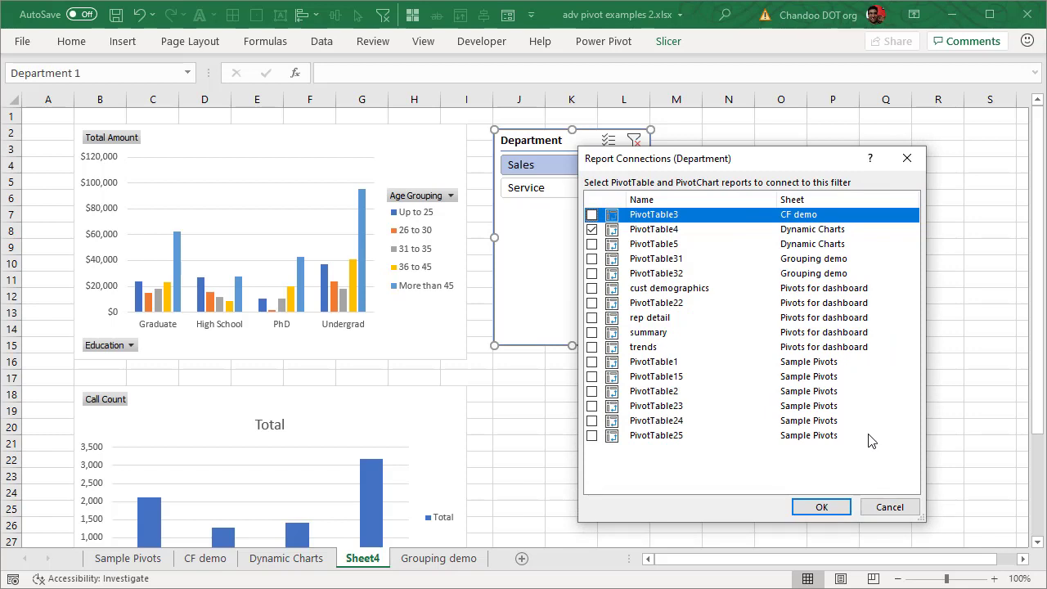
pyautogui.click(809, 231)
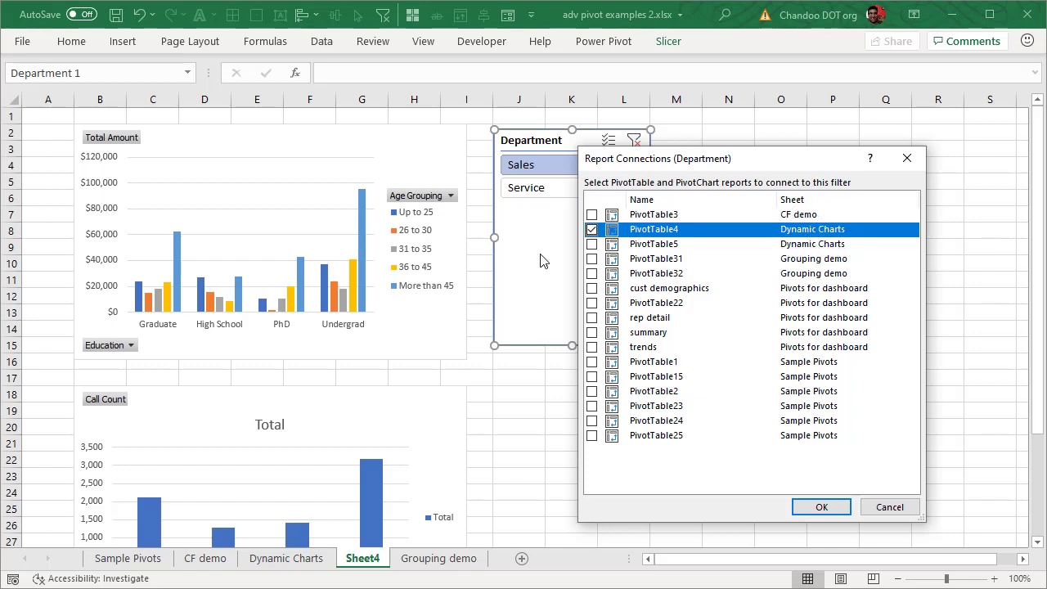
pyautogui.click(590, 244)
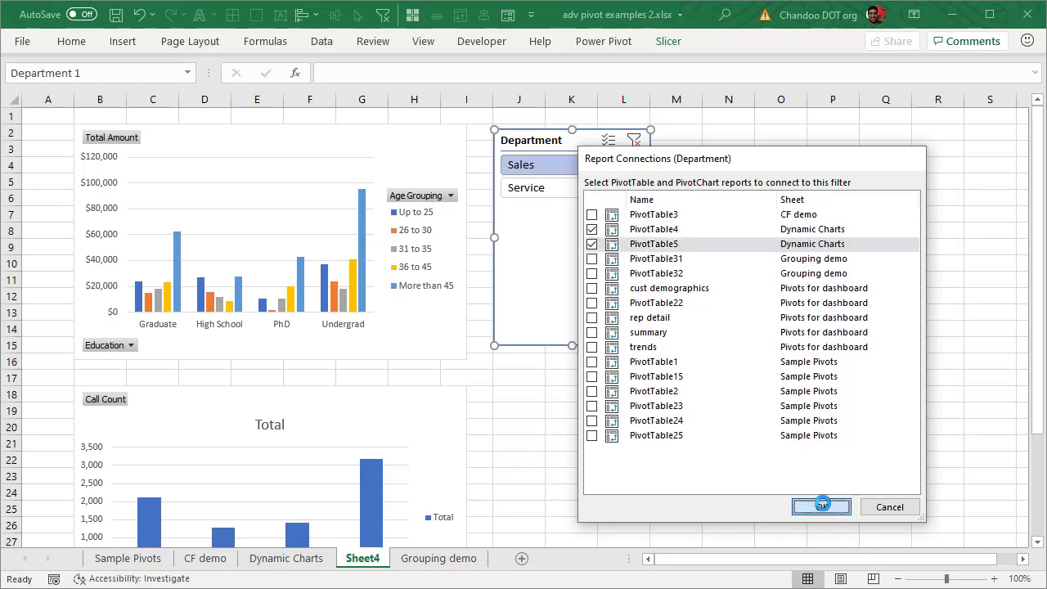
pyautogui.click(821, 506)
pyautogui.click(607, 445)
# Step: Move the Call Count chart up directly under the Total Amount chart
pyautogui.click(350, 405)
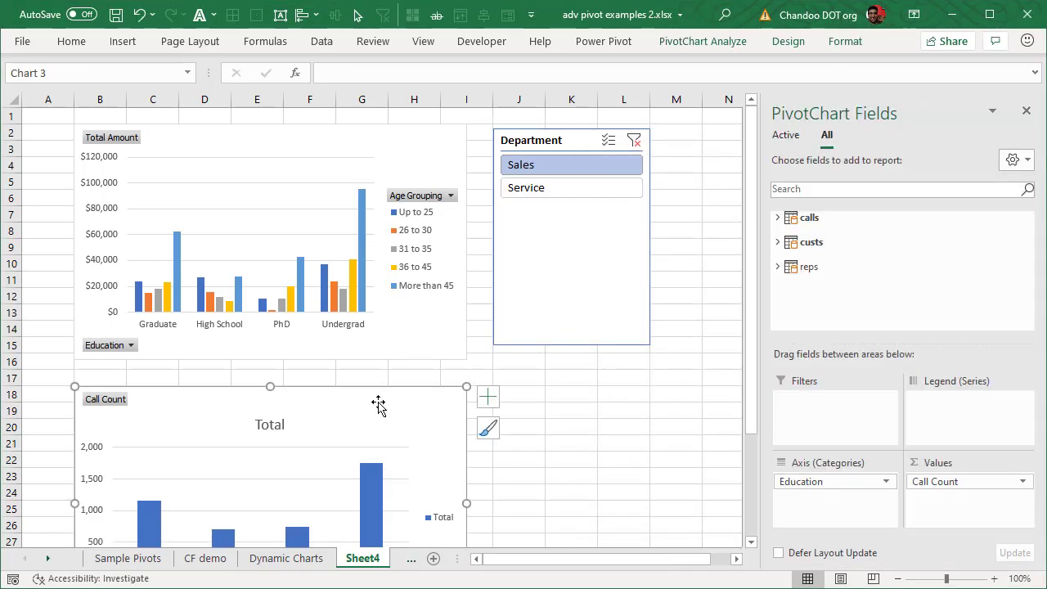
pyautogui.moveTo(337, 401); pyautogui.dragTo(337, 365)
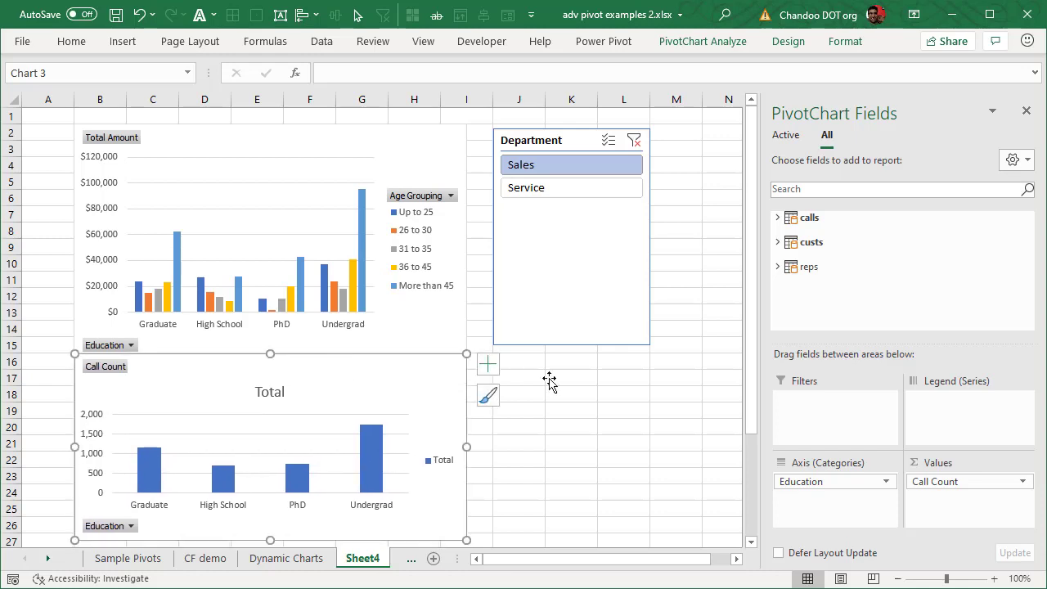
pyautogui.click(572, 394)
# Step: Toggle the Department filter between Service and Sales, ending on Service, and select the Total Amount chart
pyautogui.click(559, 188)
pyautogui.click(558, 165)
pyautogui.click(552, 190)
pyautogui.click(555, 166)
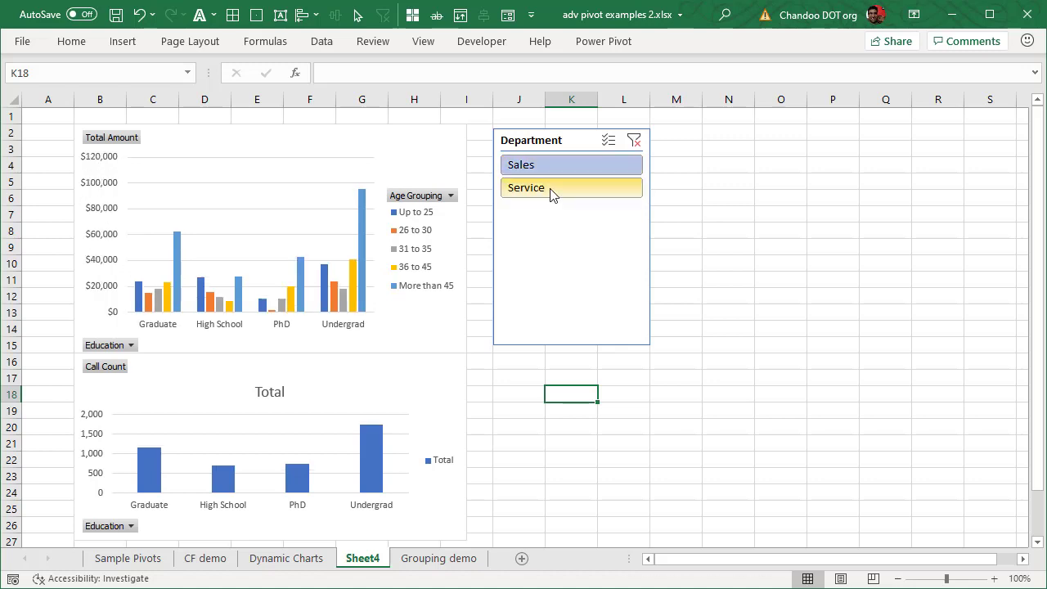
pyautogui.click(551, 190)
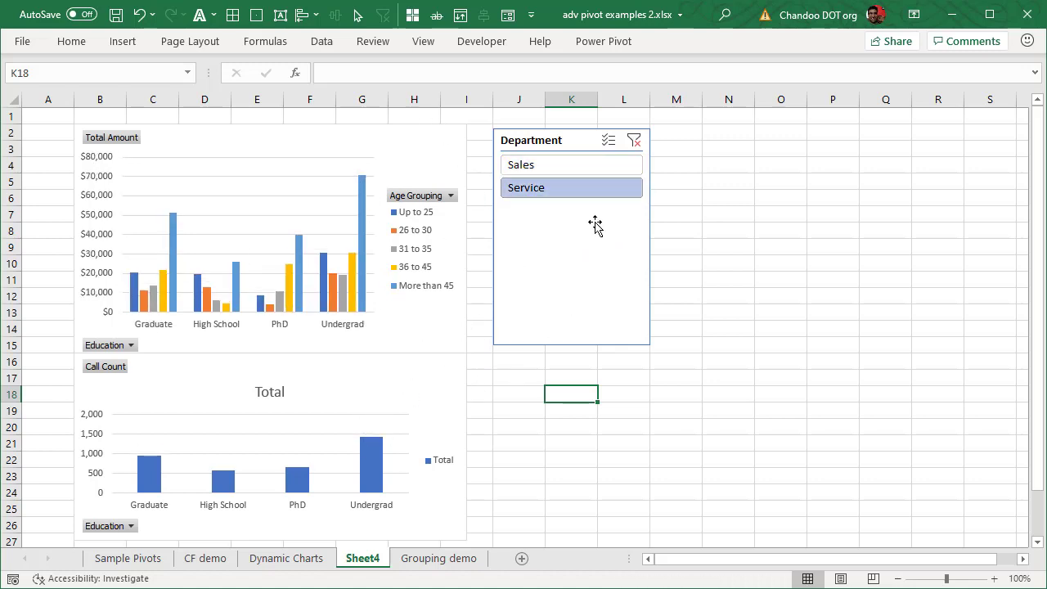
pyautogui.click(413, 331)
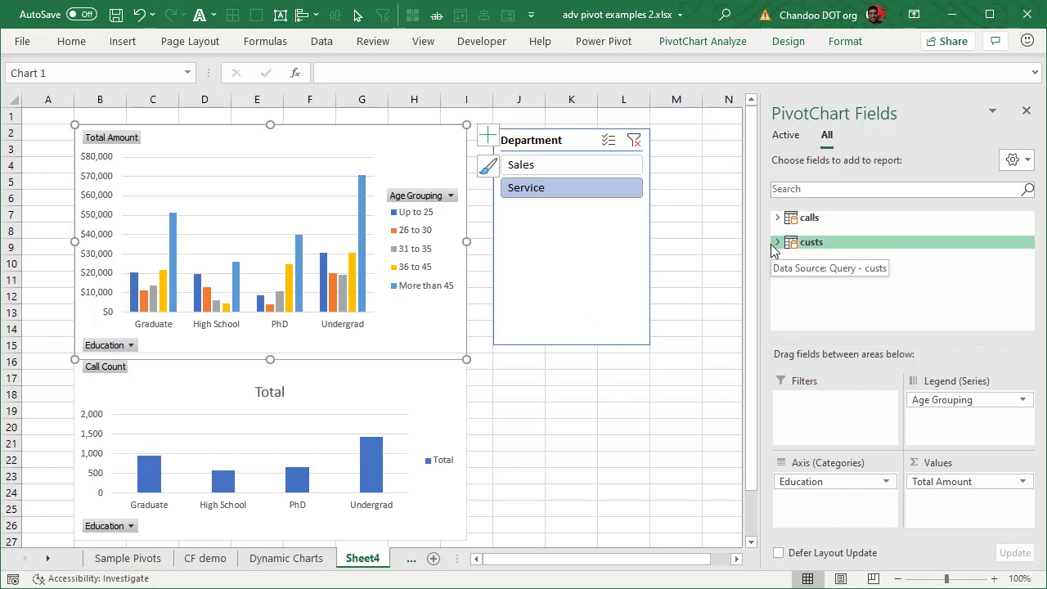
# Step: Add Date of Call as a timeline, placed below the Department slicer and widened
pyautogui.click(777, 218)
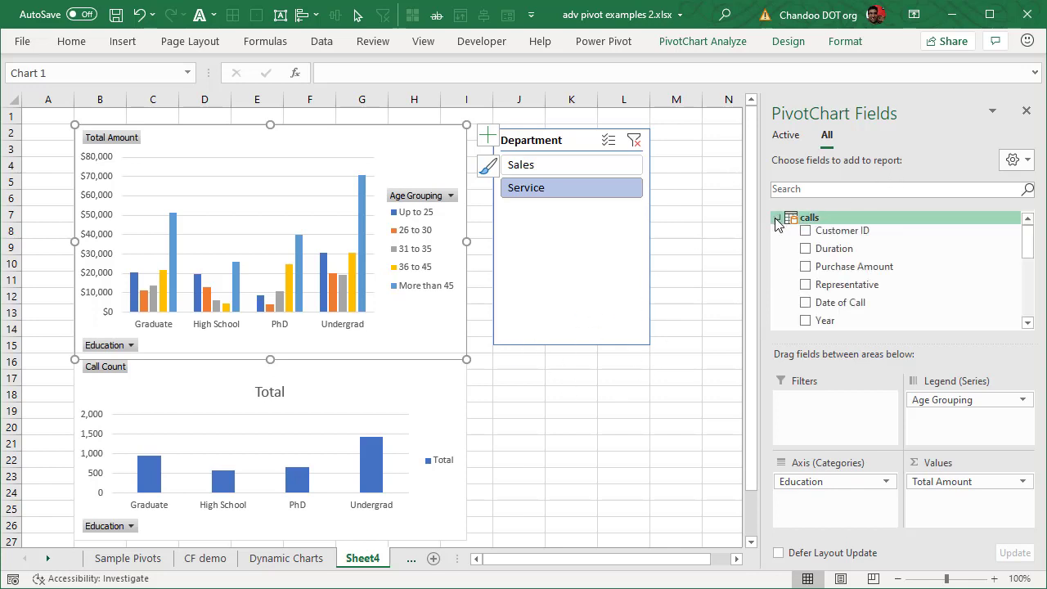
pyautogui.scroll(-1, 847, 263)
pyautogui.rightClick(847, 263)
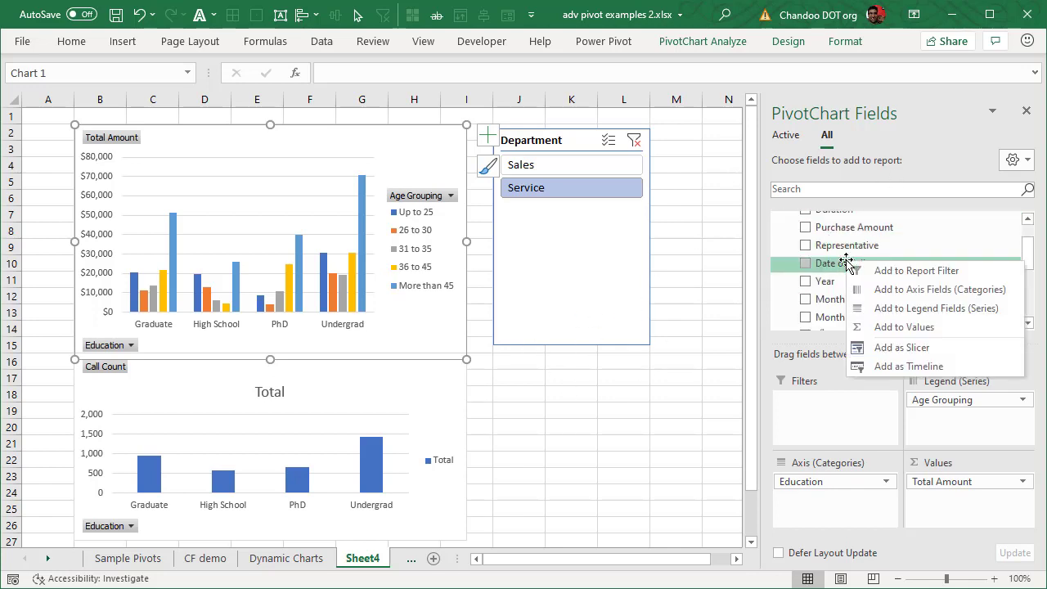
pyautogui.click(917, 370)
pyautogui.moveTo(418, 297); pyautogui.dragTo(665, 364)
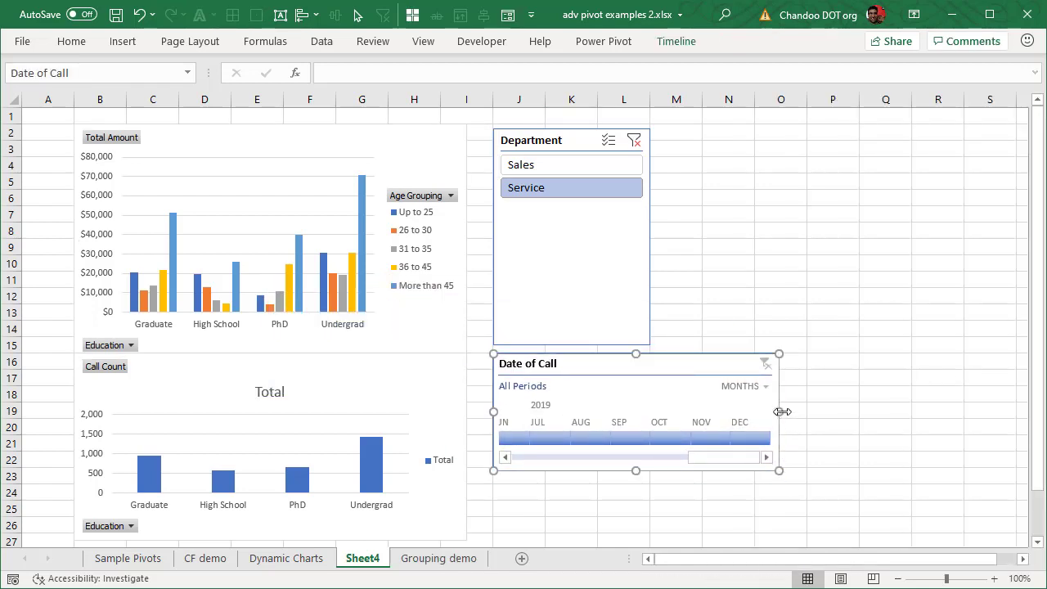
pyautogui.moveTo(782, 411); pyautogui.dragTo(911, 413)
# Step: Show the timeline by quarters and try Q1 and Q2 2019, ending on Q3 2018
pyautogui.press('alt')
pyautogui.click(887, 391)
pyautogui.click(895, 428)
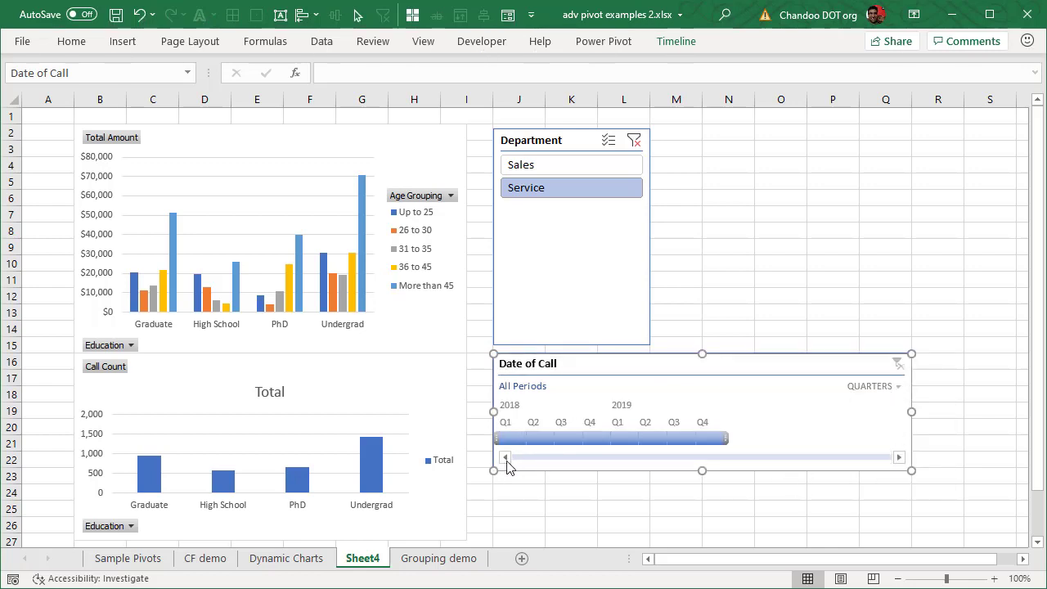
pyautogui.click(636, 439)
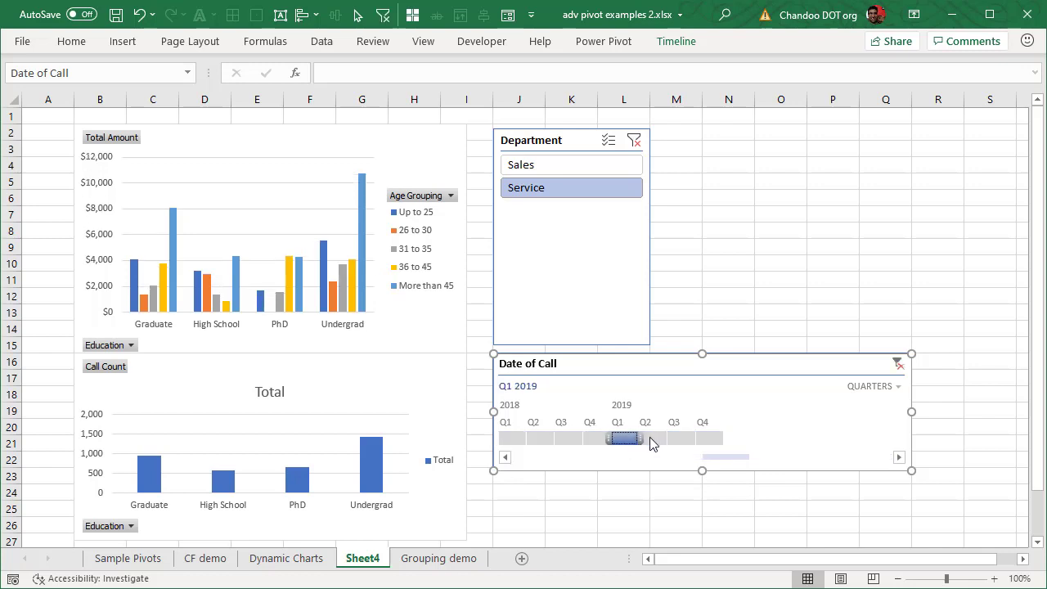
pyautogui.click(662, 439)
pyautogui.click(563, 437)
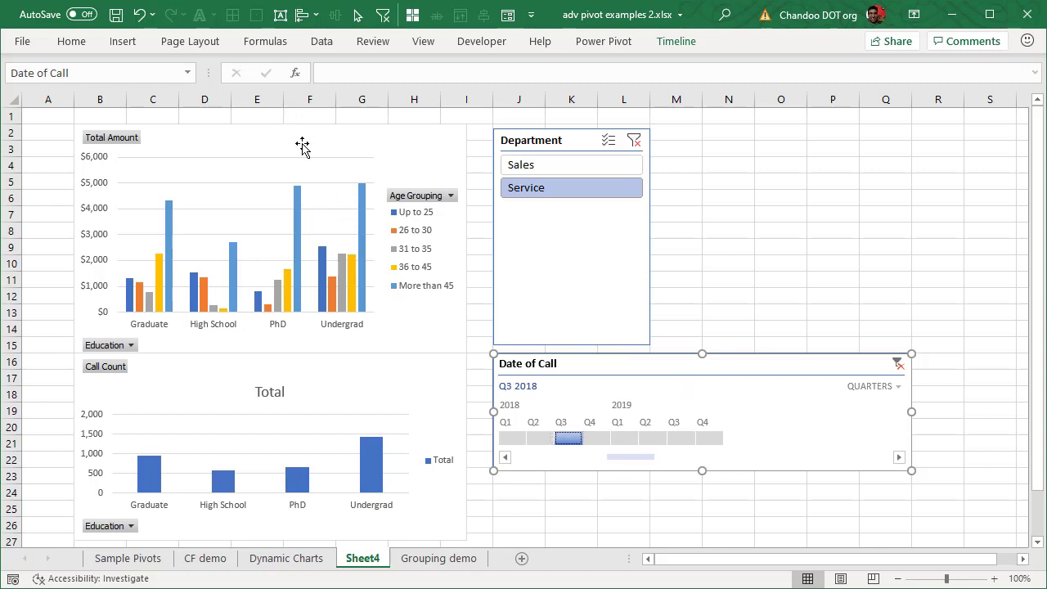
# Step: Connect PivotTable5 to the Date of Call timeline through Report Connections
pyautogui.rightClick(595, 376)
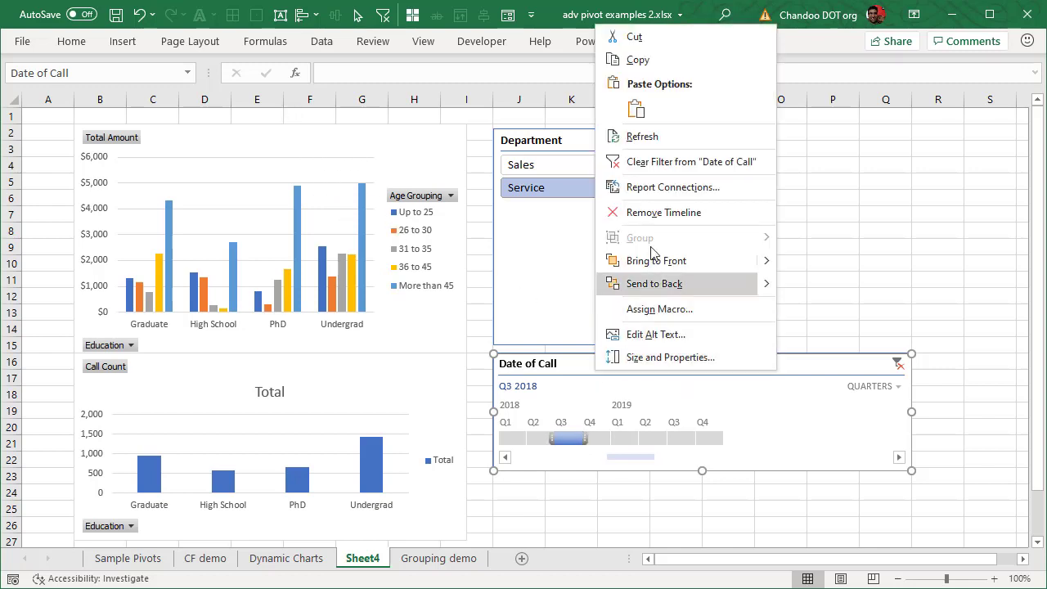
pyautogui.click(669, 187)
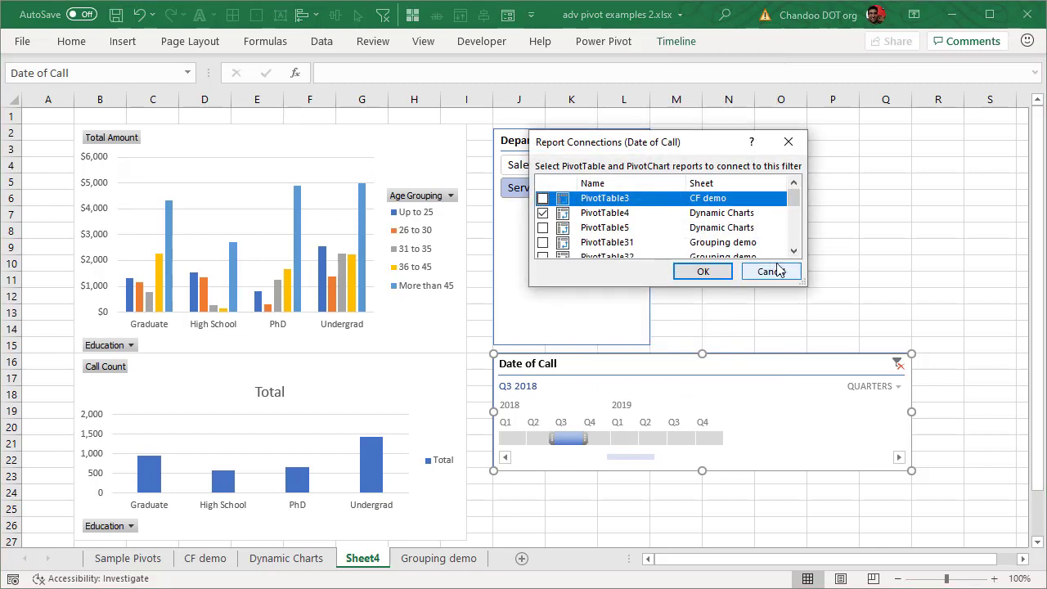
pyautogui.click(543, 227)
pyautogui.click(702, 272)
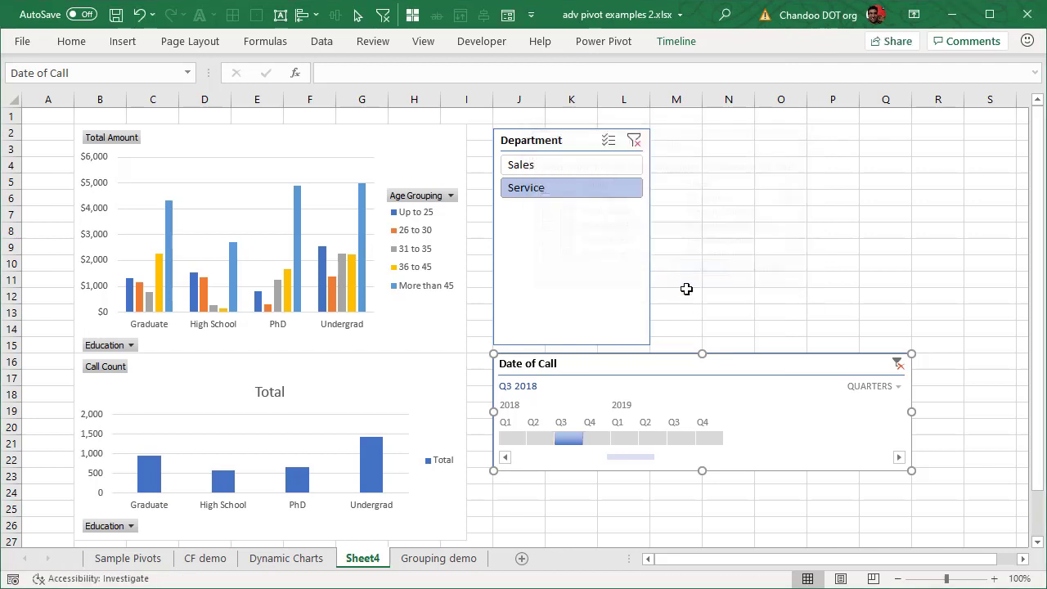
# Step: Set the timeline to Q4 2018 and leave only Service selected in the Department slicer
pyautogui.click(595, 442)
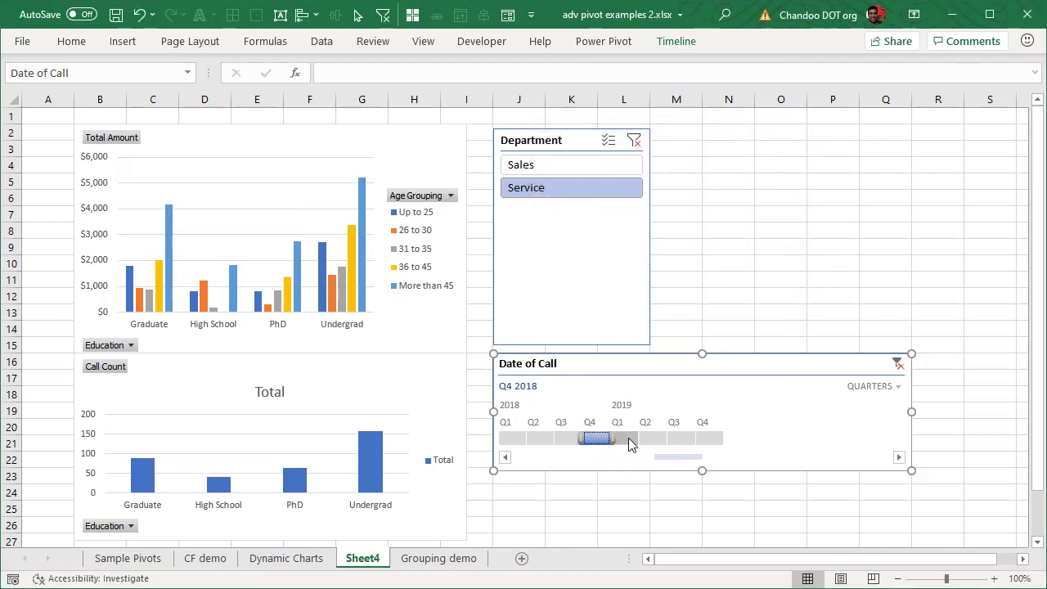
pyautogui.moveTo(627, 441); pyautogui.dragTo(626, 442)
pyautogui.click(589, 442)
pyautogui.click(547, 166)
pyautogui.keyDown('ctrl'); pyautogui.click(547, 190); pyautogui.keyUp('ctrl')
pyautogui.click(547, 195)
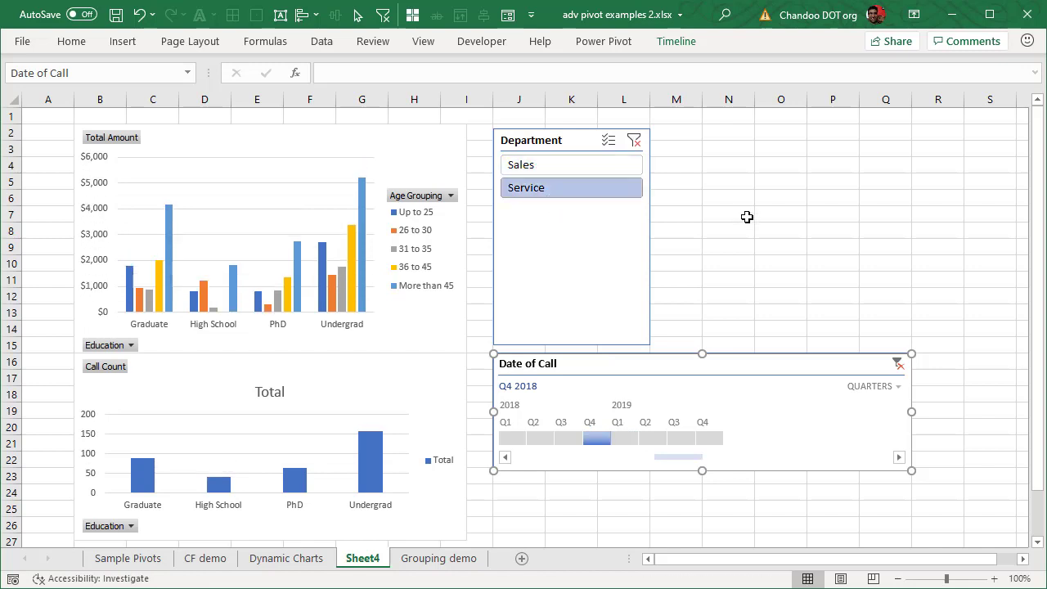